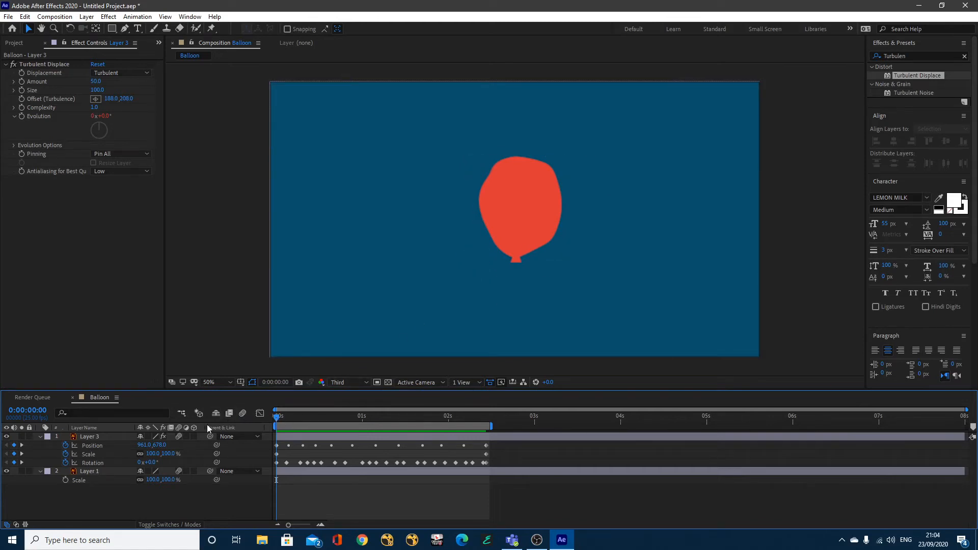
Enable motion blur for the Balloon composition and preview the finished balloon animation.
{"action": "left_click", "coordinate": [239, 414]}
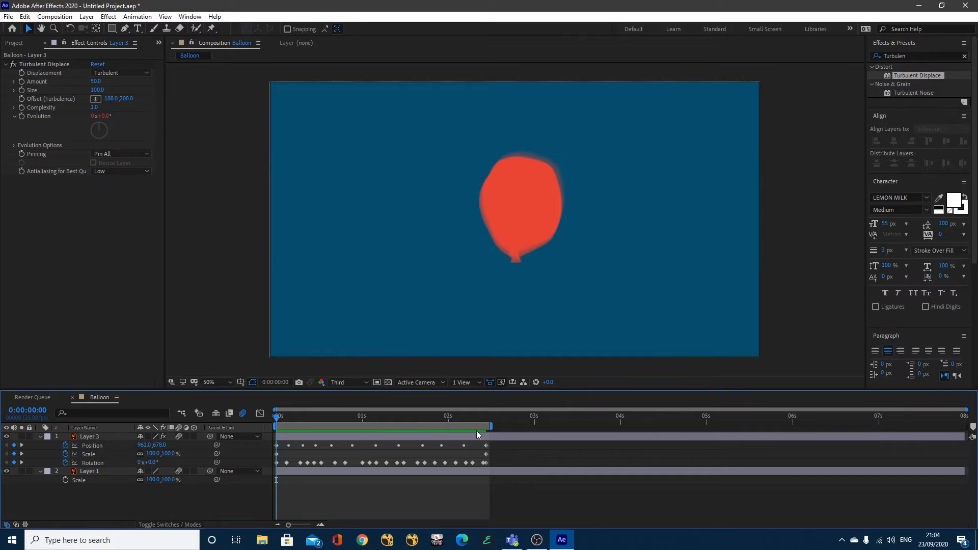
{"action": "key", "text": "space"}
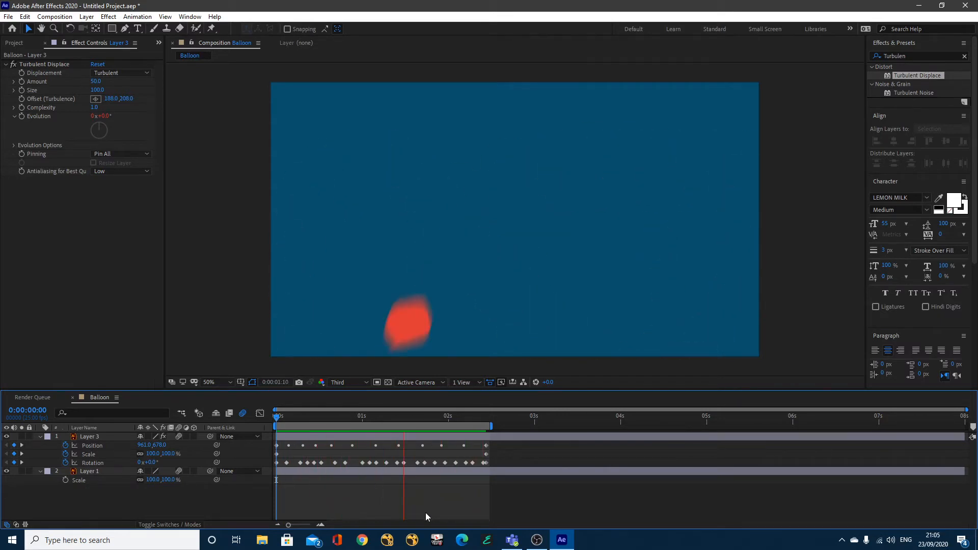
{"action": "left_click", "coordinate": [397, 437]}
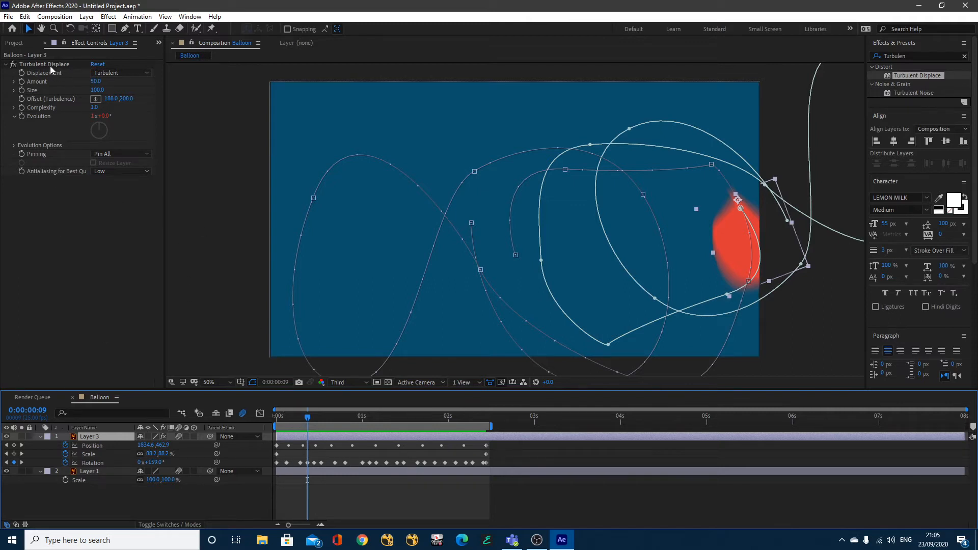
{"action": "left_click", "coordinate": [84, 502]}
Delete the Balloon composition and the Balloon Layers folder from the project.
{"action": "left_click", "coordinate": [15, 42]}
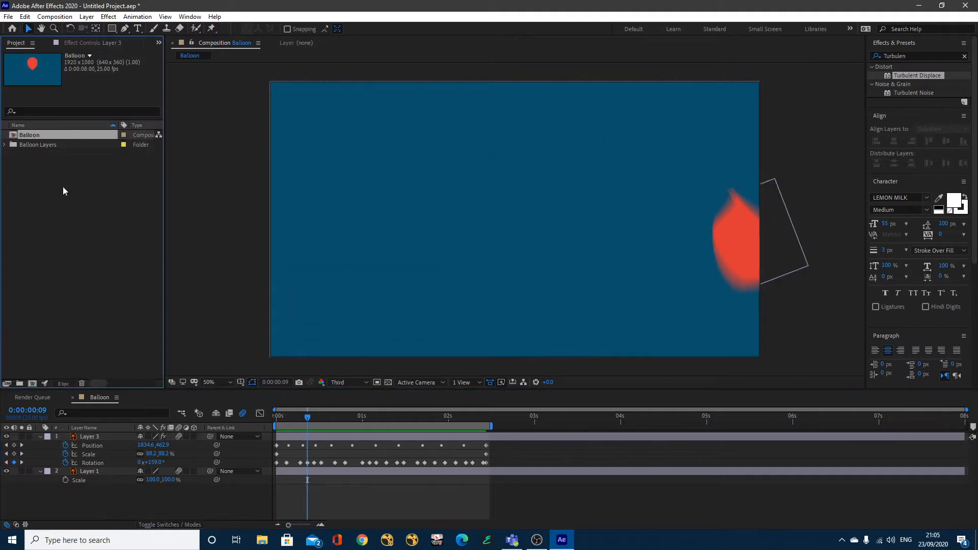
{"action": "left_click_drag", "start_coordinate": [69, 189], "coordinate": [40, 131]}
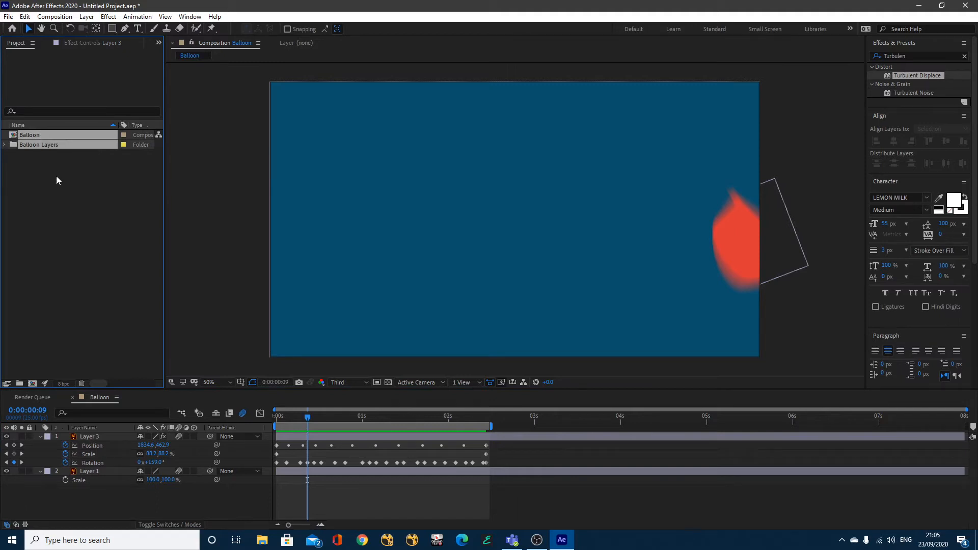
{"action": "key", "text": "Delete"}
{"action": "left_click", "coordinate": [535, 283]}
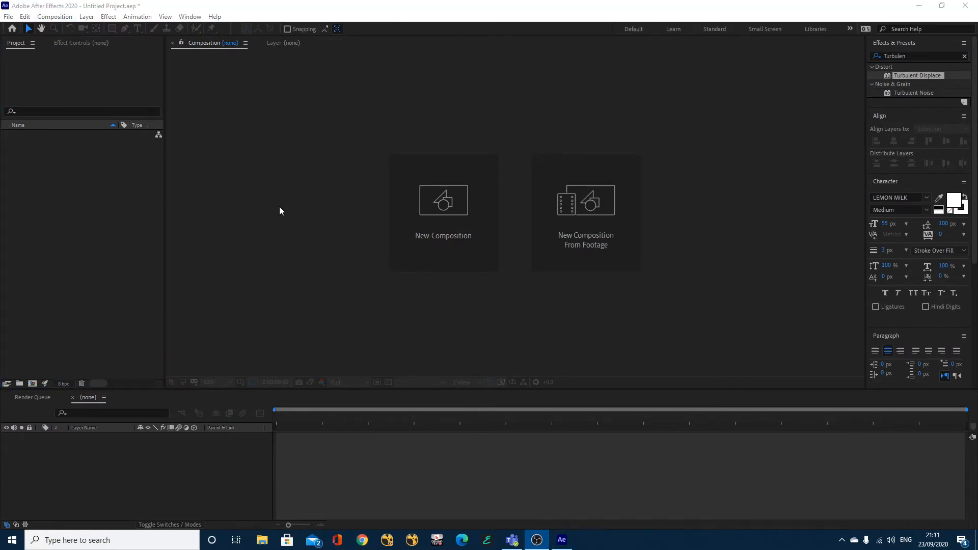
Import the Balloon Illustrator file from the Desktop as a composition.
{"action": "left_click", "coordinate": [10, 17]}
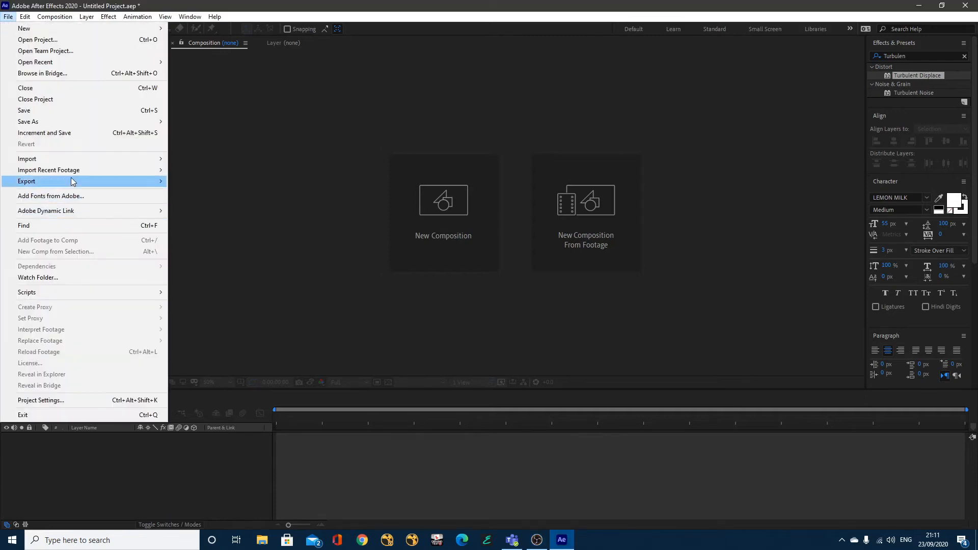
{"action": "mouse_move", "coordinate": [78, 160]}
{"action": "left_click", "coordinate": [188, 159]}
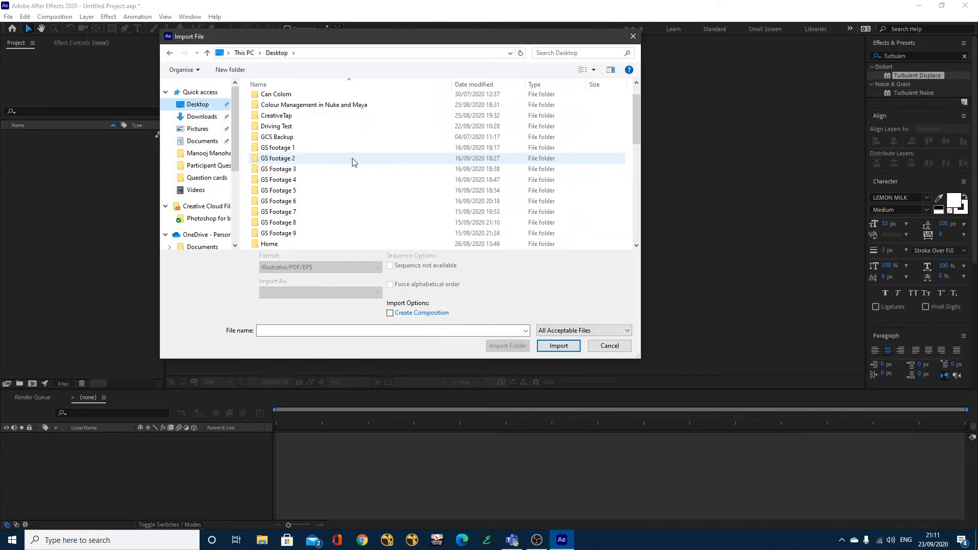
{"action": "scroll", "coordinate": [352, 161], "scroll_direction": "down", "scroll_amount": 6}
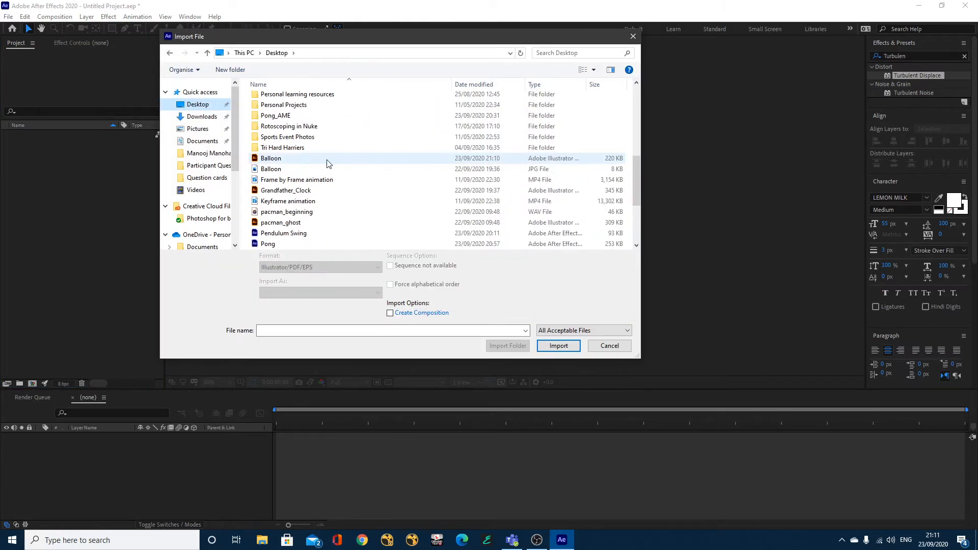
{"action": "left_click", "coordinate": [321, 162]}
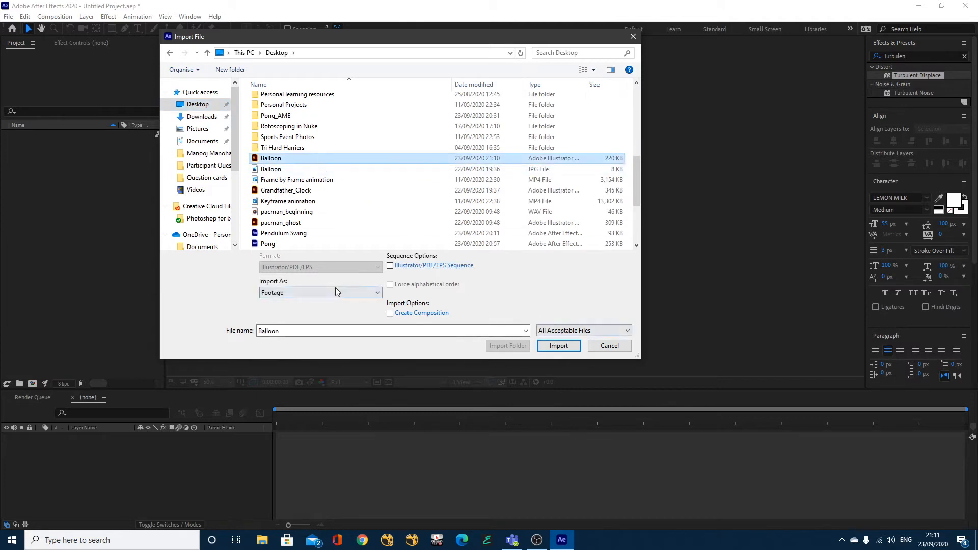
{"action": "left_click", "coordinate": [303, 291]}
{"action": "left_click", "coordinate": [286, 319]}
{"action": "left_click", "coordinate": [558, 345]}
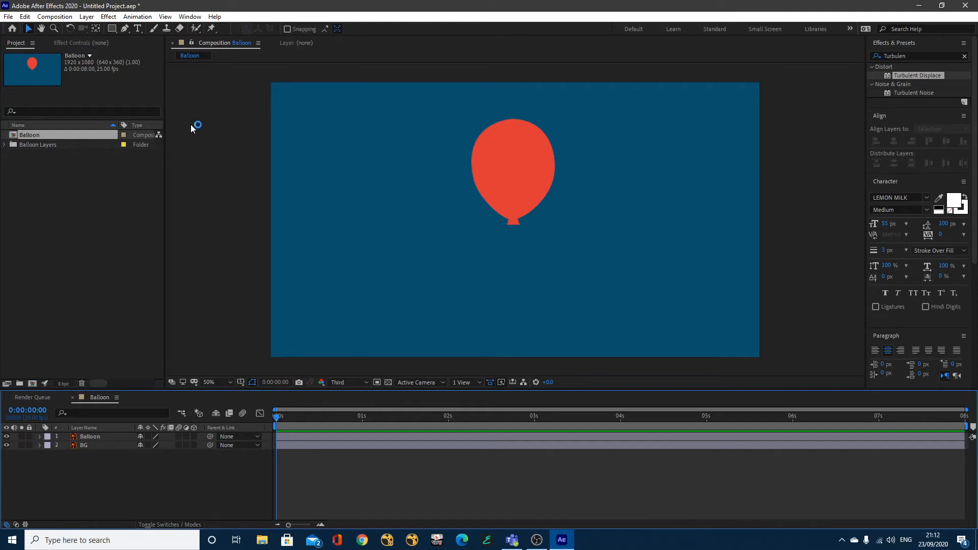
Review the Balloon composition's size, frame rate and duration settings and keep them.
{"action": "left_click", "coordinate": [55, 16]}
{"action": "left_click", "coordinate": [84, 43]}
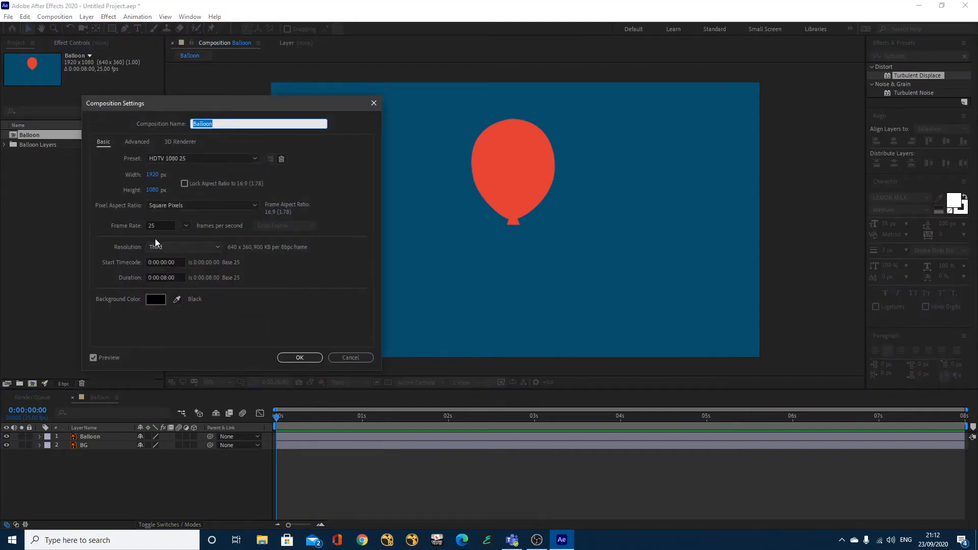
{"action": "left_click", "coordinate": [299, 358]}
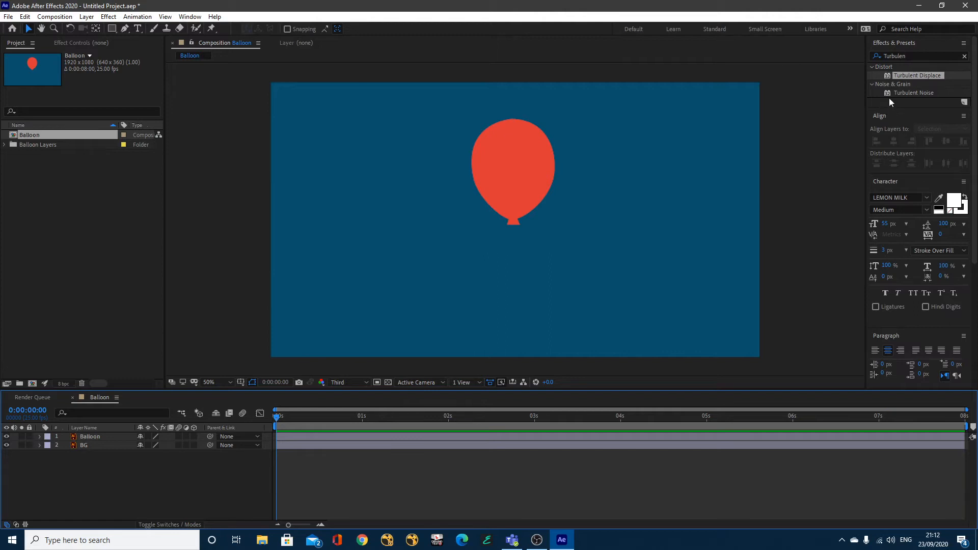
Apply the Turbulent Displace effect to the Balloon layer.
{"action": "left_click_drag", "start_coordinate": [913, 56], "coordinate": [883, 55]}
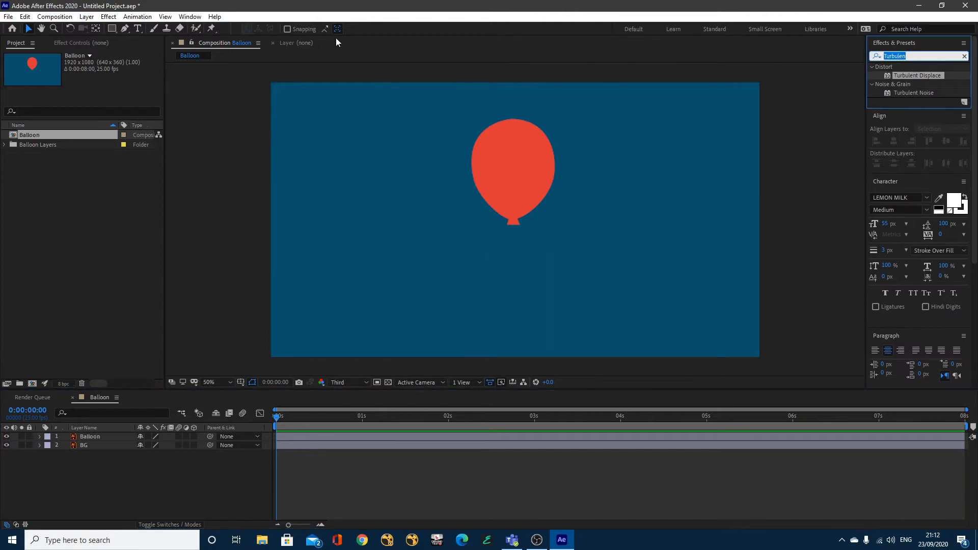
{"action": "left_click", "coordinate": [198, 18]}
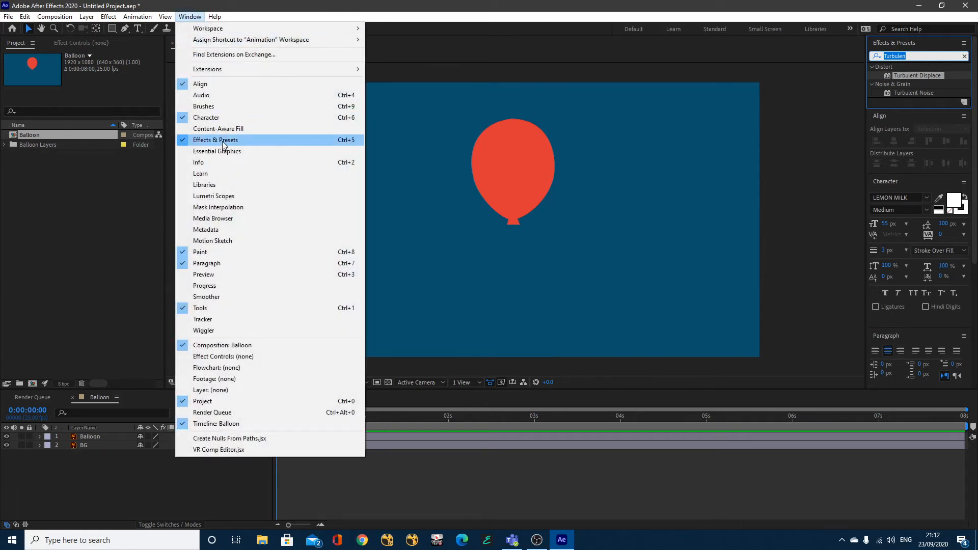
{"action": "left_click", "coordinate": [398, 1]}
{"action": "left_click_drag", "start_coordinate": [910, 75], "coordinate": [372, 435]}
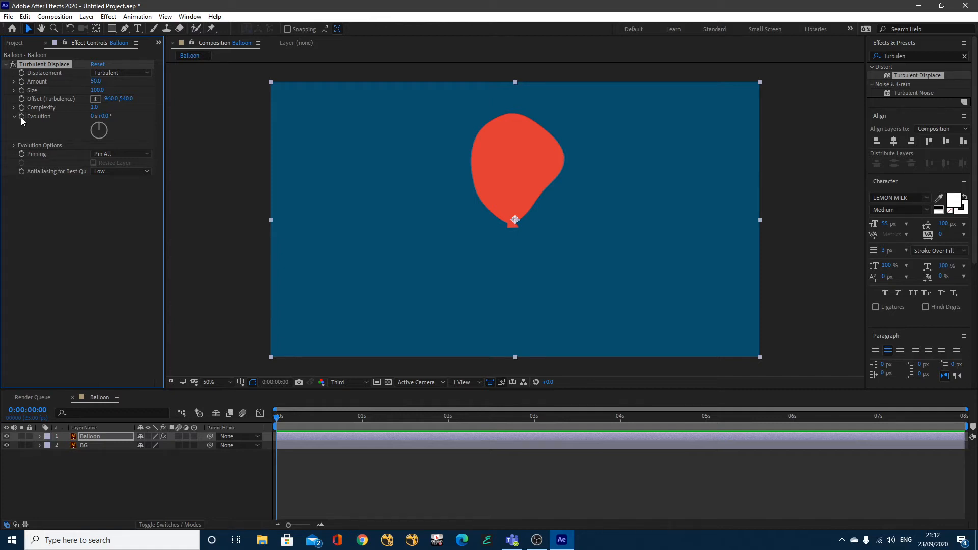
Keyframe the effect's Evolution from 0x+0.0° at the start to 5x+116.0° at 0:00:07:24 and show the layer's keyframes.
{"action": "left_click_drag", "start_coordinate": [931, 417], "coordinate": [967, 423]}
{"action": "left_click_drag", "start_coordinate": [105, 116], "coordinate": [815, 118]}
{"action": "key", "text": "u"}
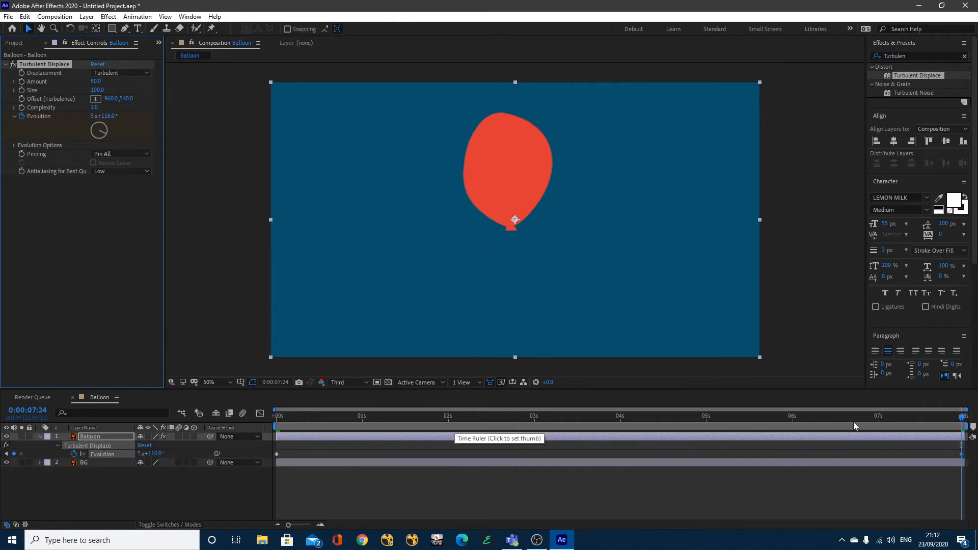
Preview the keyframed wobble from the first frame and undo the Evolution keyframes.
{"action": "left_click", "coordinate": [294, 416]}
{"action": "key", "text": "Home"}
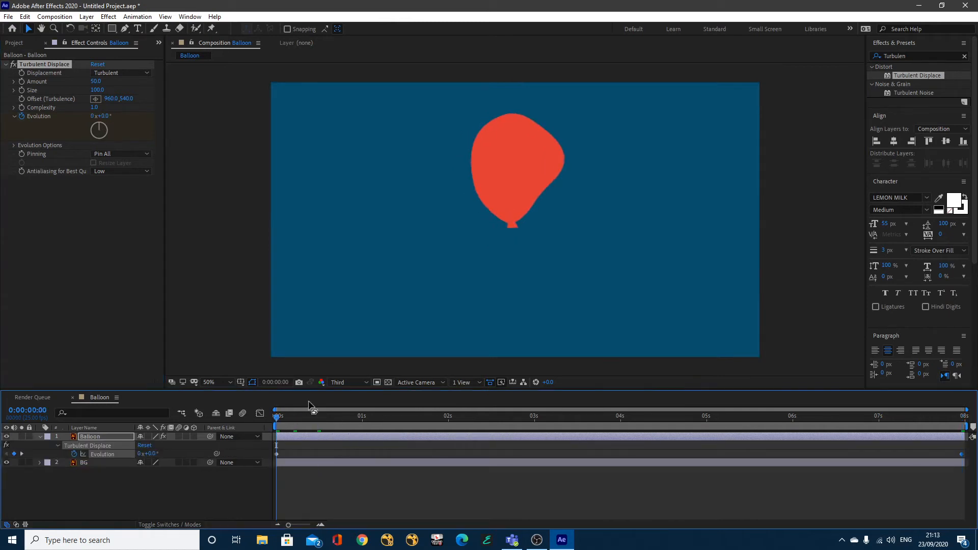
{"action": "key", "text": "space"}
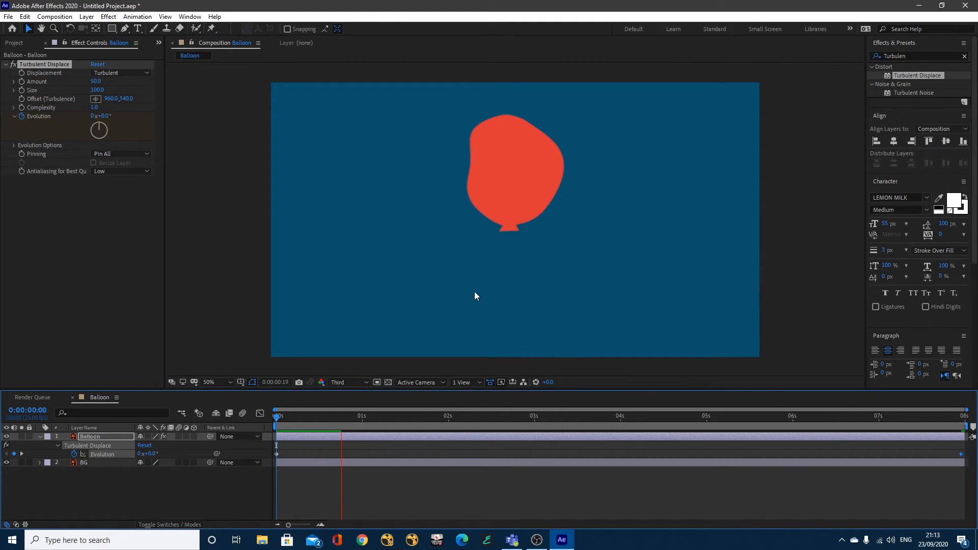
{"action": "left_click_drag", "start_coordinate": [320, 421], "coordinate": [272, 426]}
{"action": "key", "text": "space"}
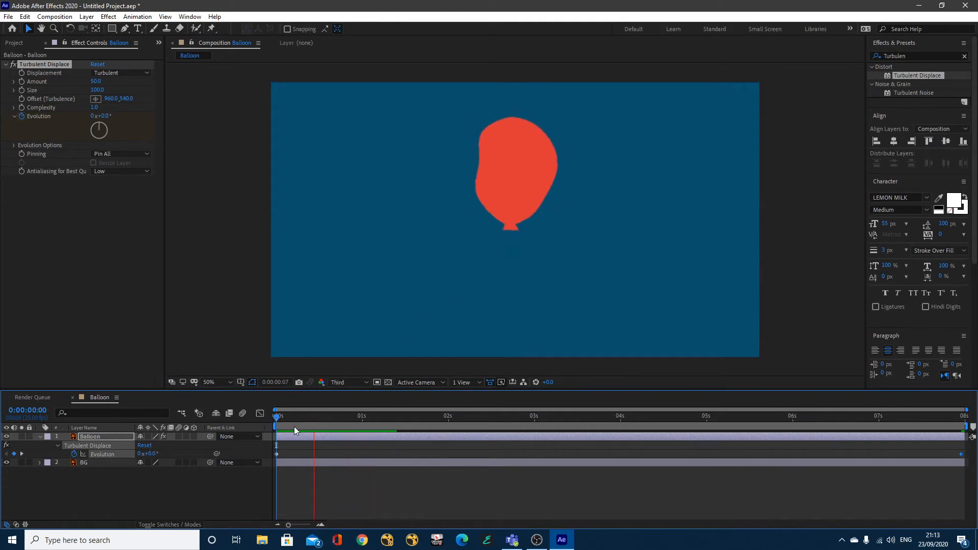
{"action": "key", "text": "space"}
{"action": "key", "text": "ctrl+z"}
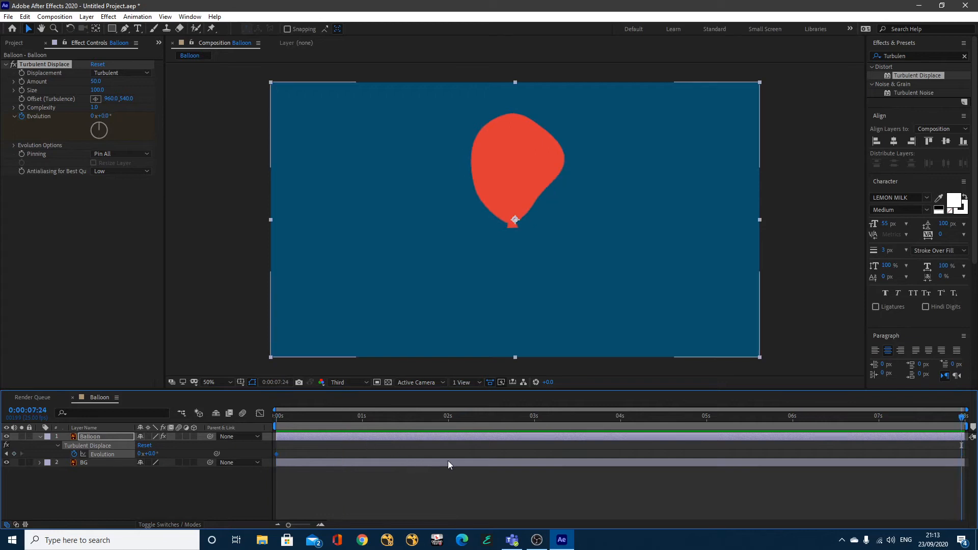
{"action": "key", "text": "ctrl+z"}
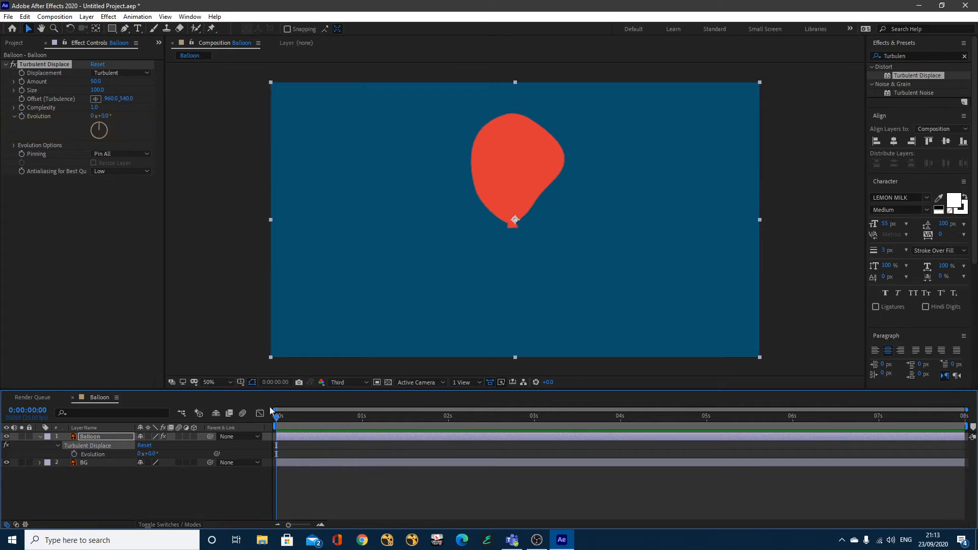
Add the expression time*1000 to the Evolution property of Turbulent Displace on the Balloon layer.
{"action": "left_click", "coordinate": [20, 115], "text": "alt"}
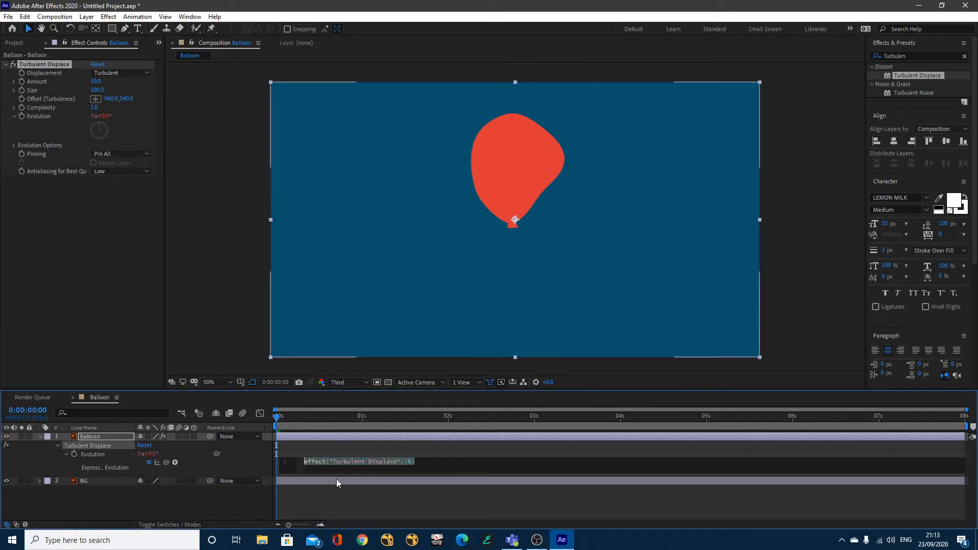
{"action": "type", "text": "ti"}
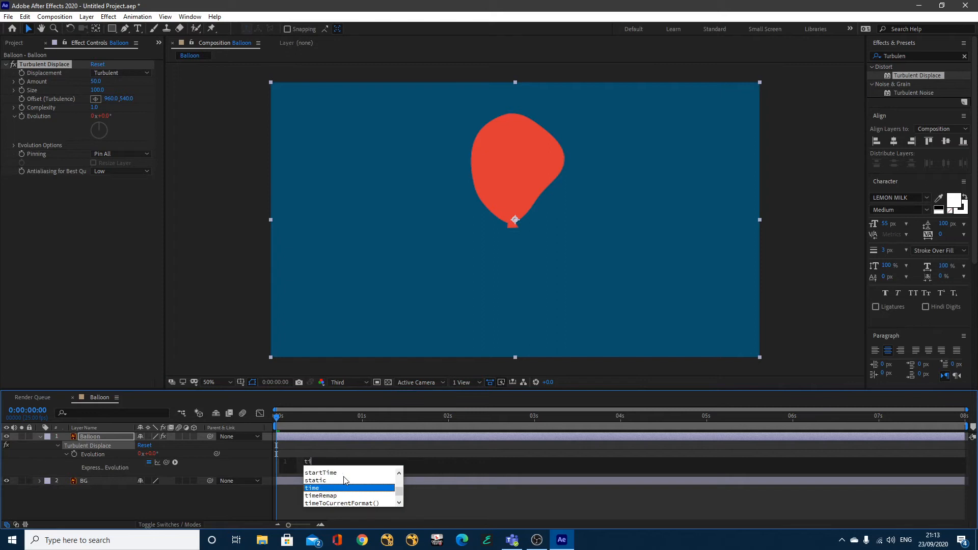
{"action": "type", "text": "me*1000"}
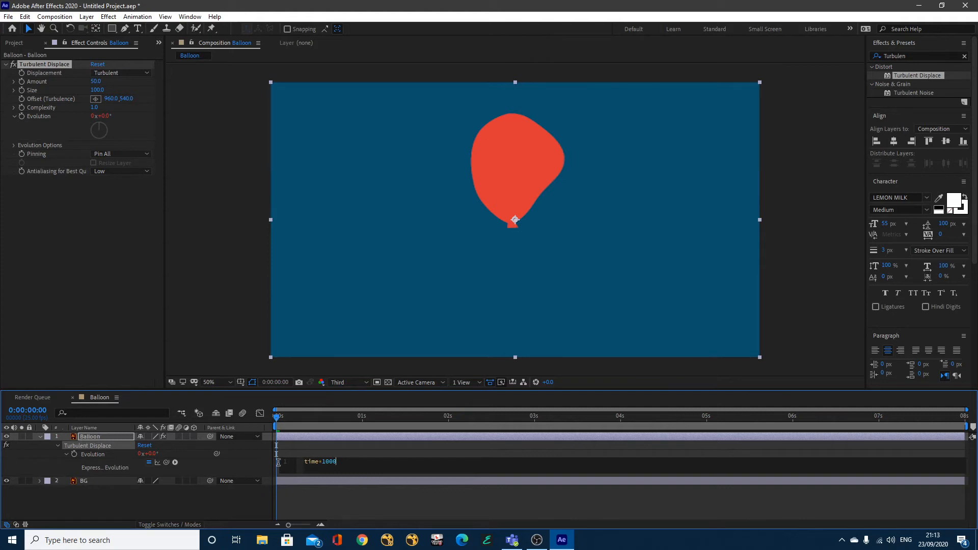
{"action": "left_click", "coordinate": [245, 499]}
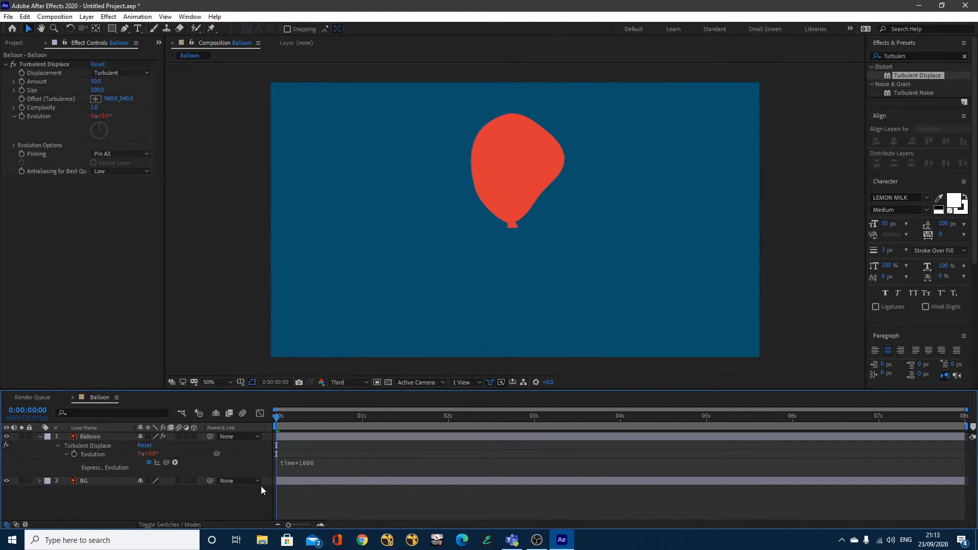
Preview the expression-driven balloon wobble from the start of the composition.
{"action": "key", "text": "space"}
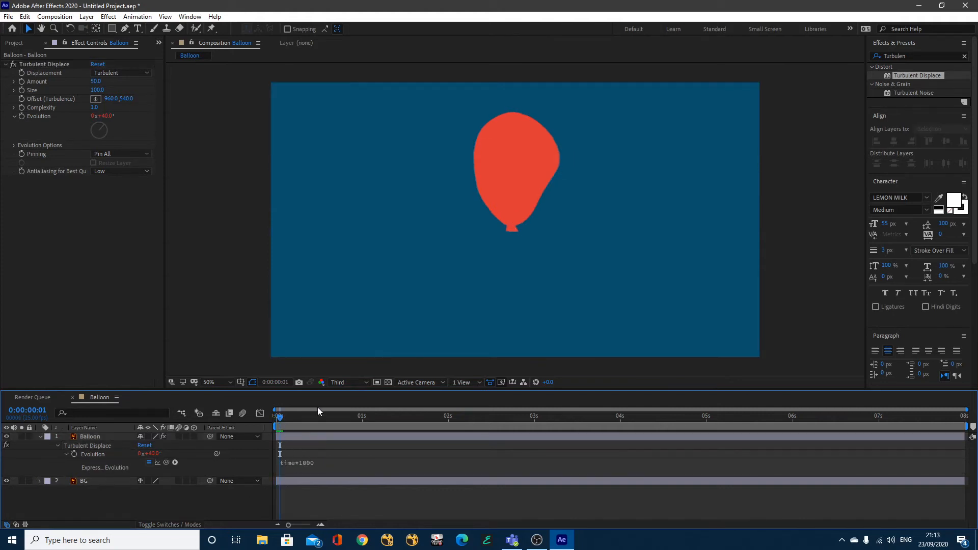
{"action": "key", "text": "Page_Down"}
{"action": "key", "text": "Page_Up"}
{"action": "key", "text": "Page_Up"}
{"action": "key", "text": "Page_Up"}
{"action": "key", "text": "Page_Up"}
{"action": "key", "text": "Page_Up"}
{"action": "key", "text": "Page_Up"}
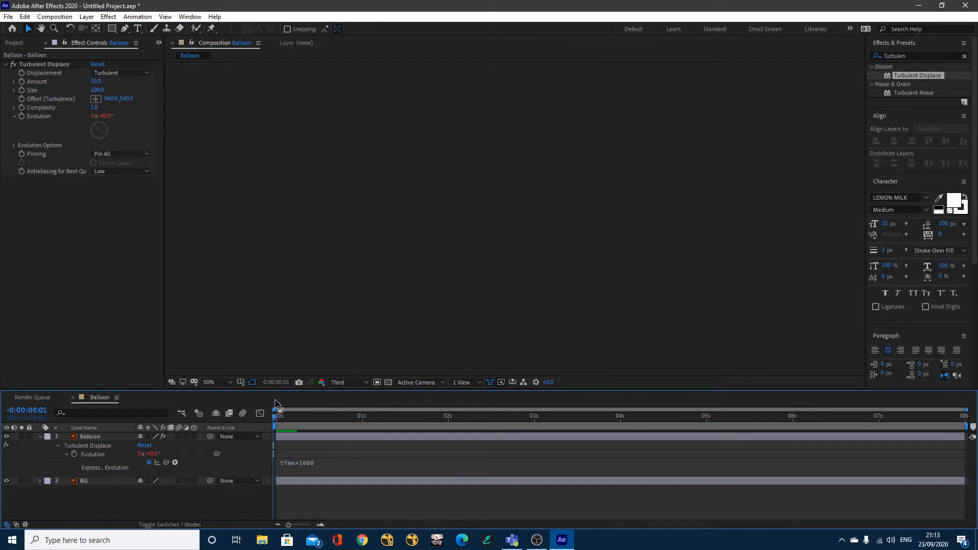
{"action": "left_click_drag", "start_coordinate": [282, 421], "coordinate": [272, 421]}
{"action": "key", "text": "space"}
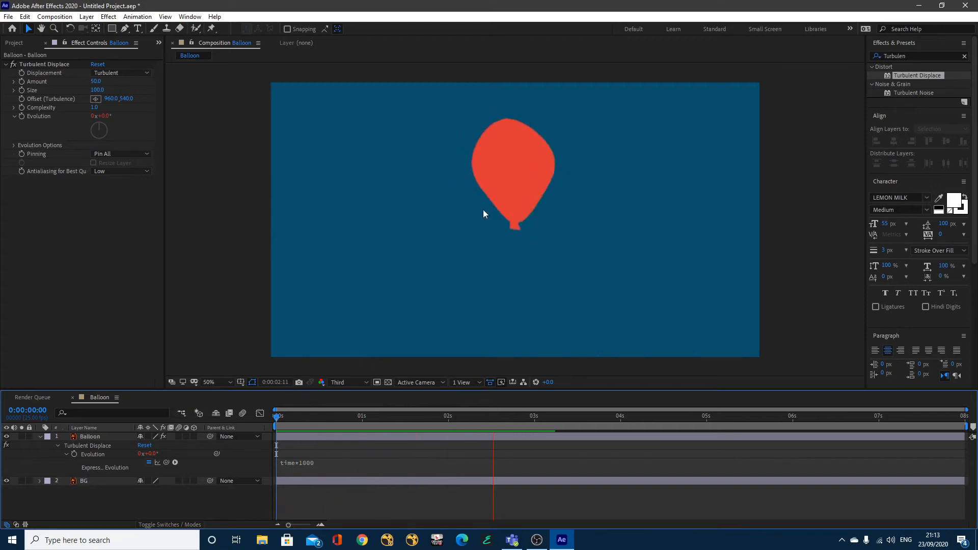
{"action": "key", "text": "space"}
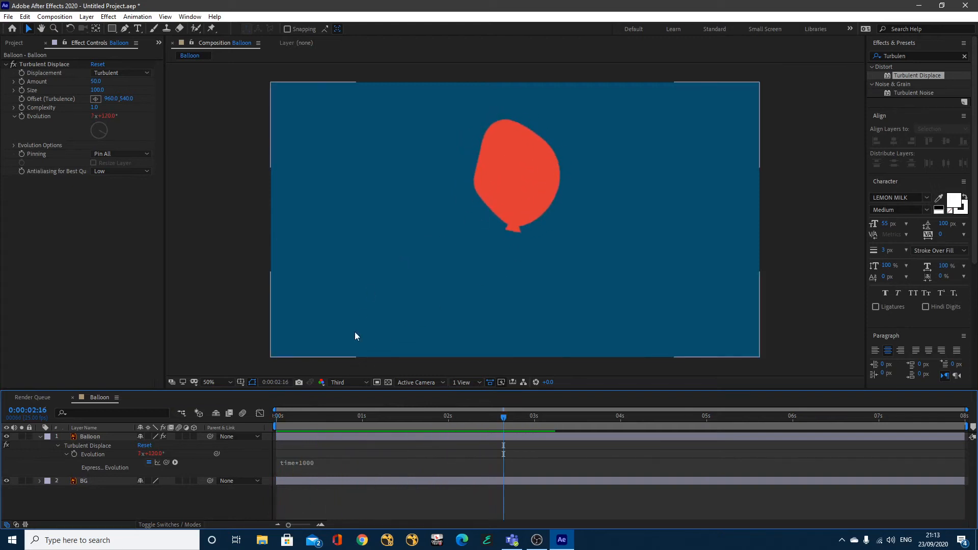
Collapse the Balloon layer's properties and move its anchor point onto the knot at the balloon's base at frame 0.
{"action": "left_click", "coordinate": [41, 436]}
{"action": "left_click_drag", "start_coordinate": [292, 420], "coordinate": [272, 422]}
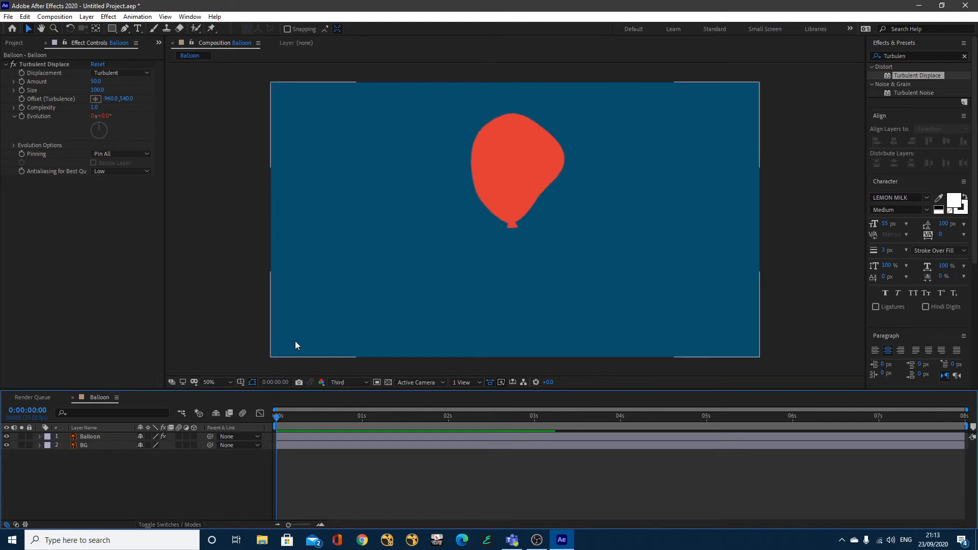
{"action": "left_click", "coordinate": [91, 438]}
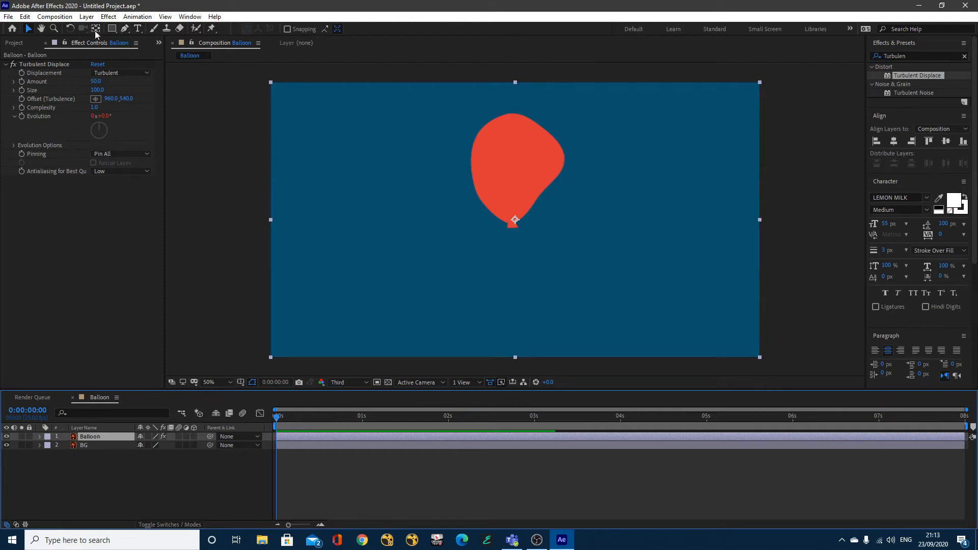
{"action": "left_click", "coordinate": [113, 468]}
{"action": "left_click", "coordinate": [93, 438]}
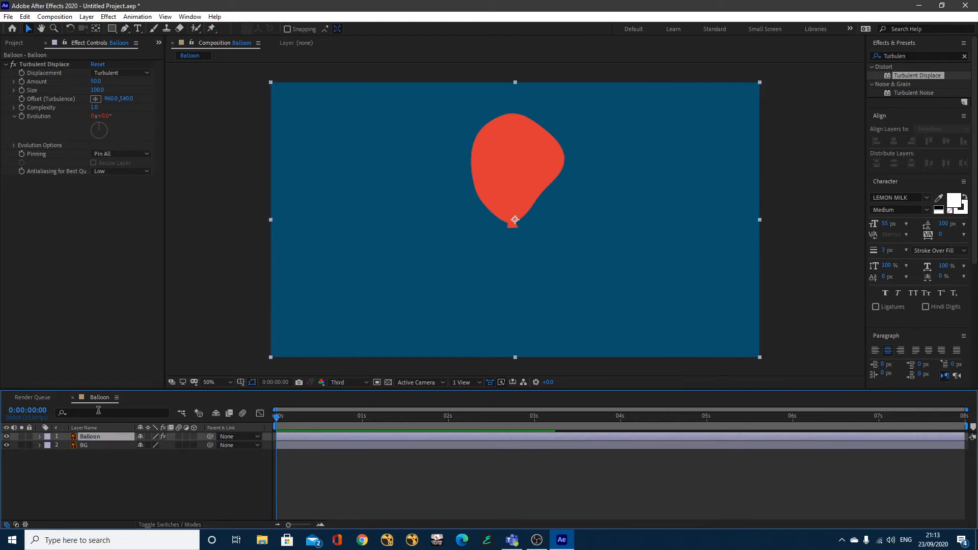
{"action": "left_click", "coordinate": [95, 28]}
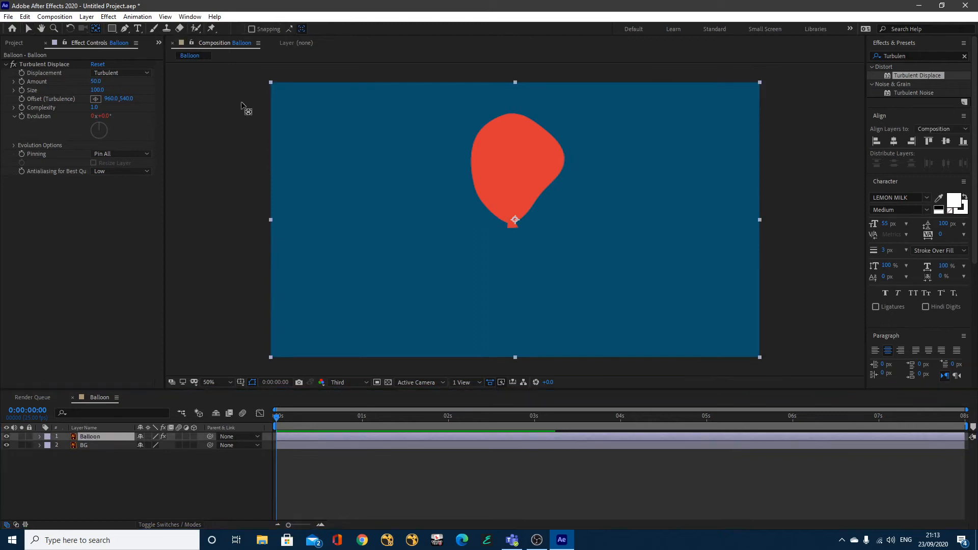
{"action": "left_click", "coordinate": [513, 220]}
{"action": "left_click_drag", "start_coordinate": [513, 221], "coordinate": [508, 223]}
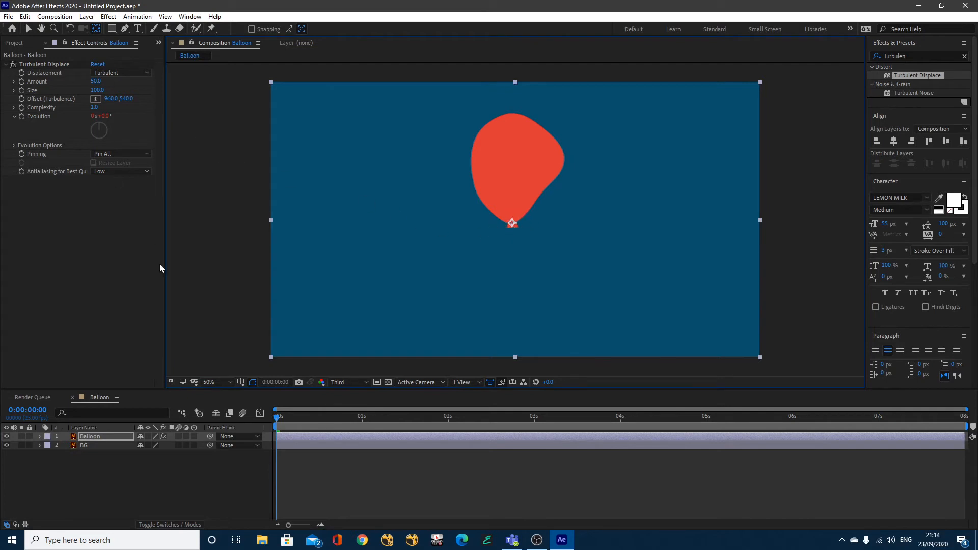
Draw an open, looping Pen tool mask path on the Balloon layer, from the knot around both sides of the frame to near the centre.
{"action": "left_click", "coordinate": [124, 29]}
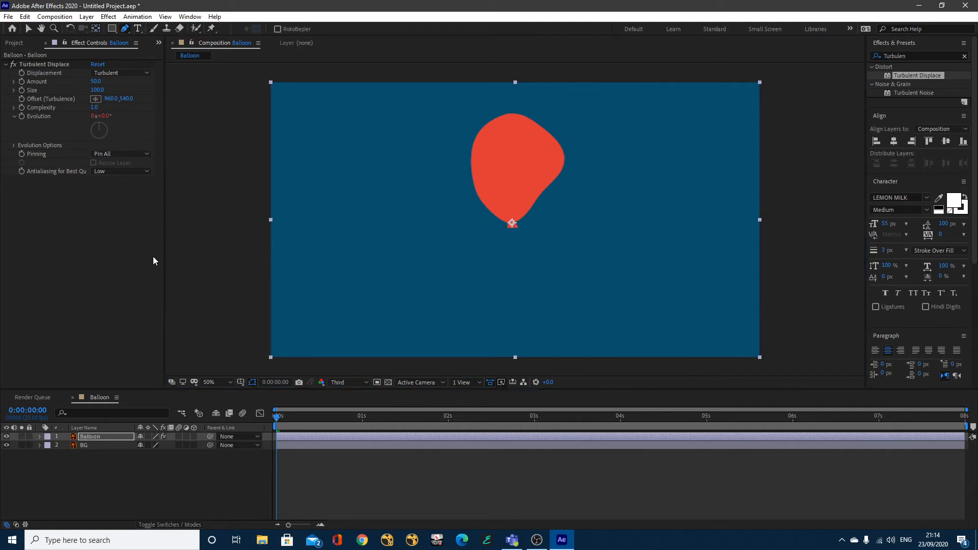
{"action": "left_click", "coordinate": [507, 207]}
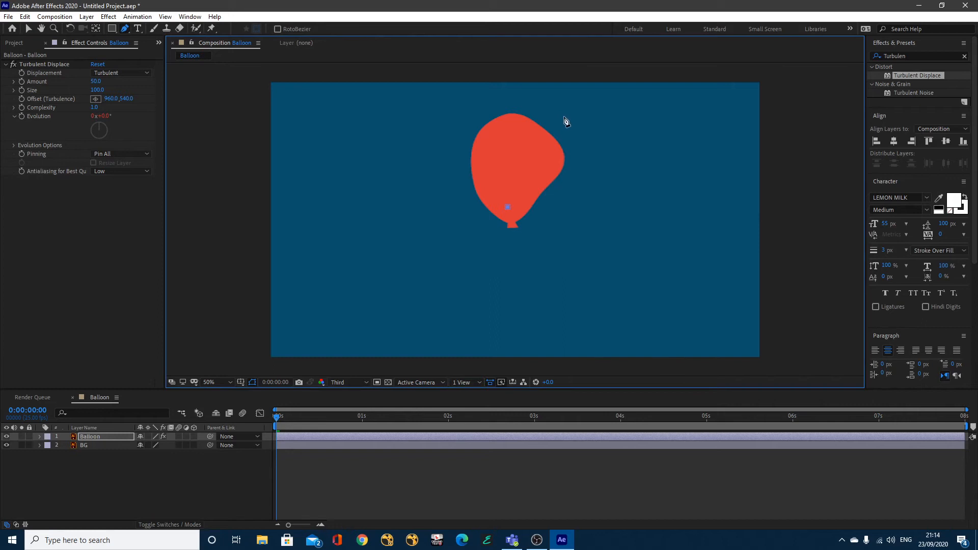
{"action": "left_click_drag", "start_coordinate": [581, 120], "coordinate": [677, 123]}
{"action": "left_click_drag", "start_coordinate": [740, 184], "coordinate": [733, 238]}
{"action": "left_click_drag", "start_coordinate": [690, 334], "coordinate": [617, 345]}
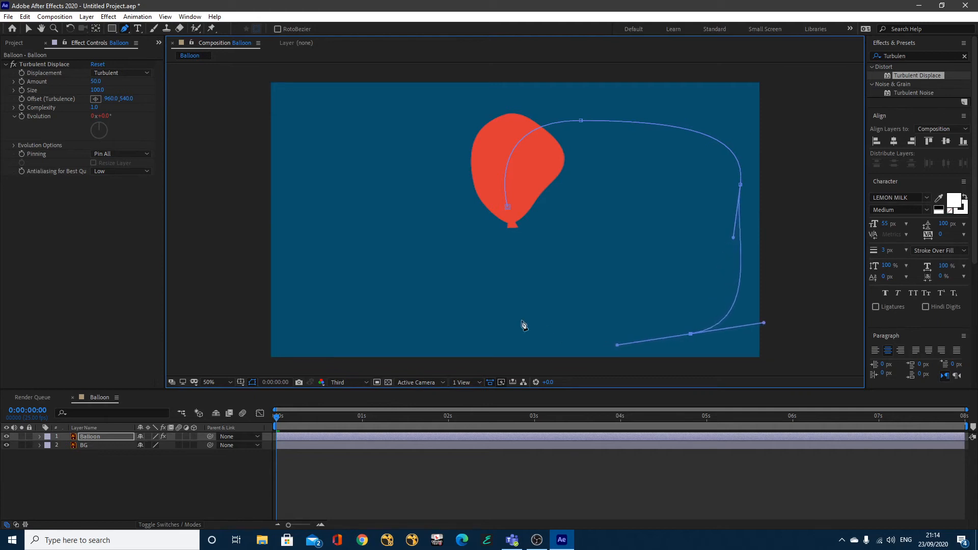
{"action": "left_click_drag", "start_coordinate": [404, 135], "coordinate": [362, 101]}
{"action": "left_click_drag", "start_coordinate": [294, 221], "coordinate": [306, 338]}
{"action": "left_click_drag", "start_coordinate": [432, 299], "coordinate": [495, 254]}
{"action": "left_click_drag", "start_coordinate": [603, 145], "coordinate": [681, 145]}
{"action": "left_click_drag", "start_coordinate": [698, 293], "coordinate": [626, 345]}
{"action": "left_click_drag", "start_coordinate": [486, 169], "coordinate": [486, 2]}
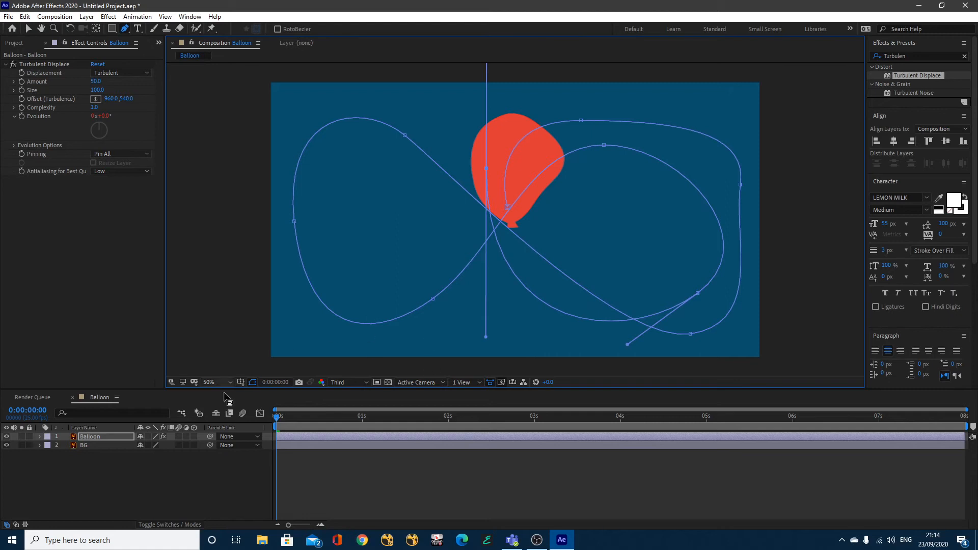
{"action": "left_click", "coordinate": [99, 460]}
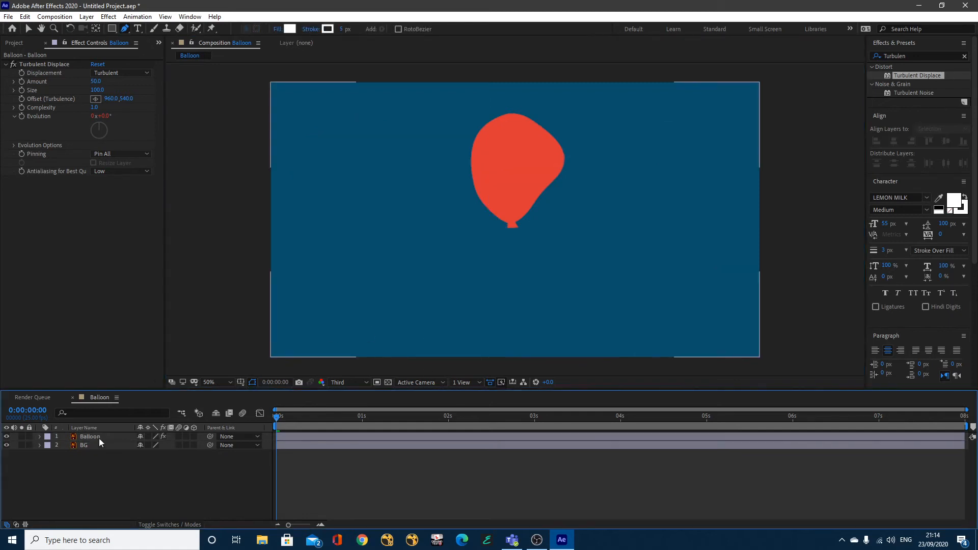
Copy the Balloon layer's Mask Path into its Position property at frame 0 and scrub through the resulting motion.
{"action": "left_click", "coordinate": [99, 437]}
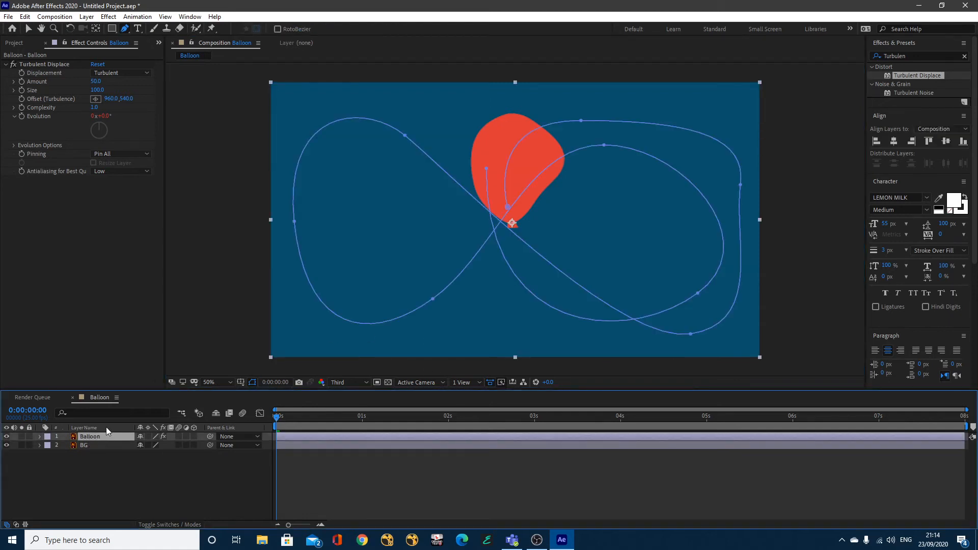
{"action": "key", "text": "m"}
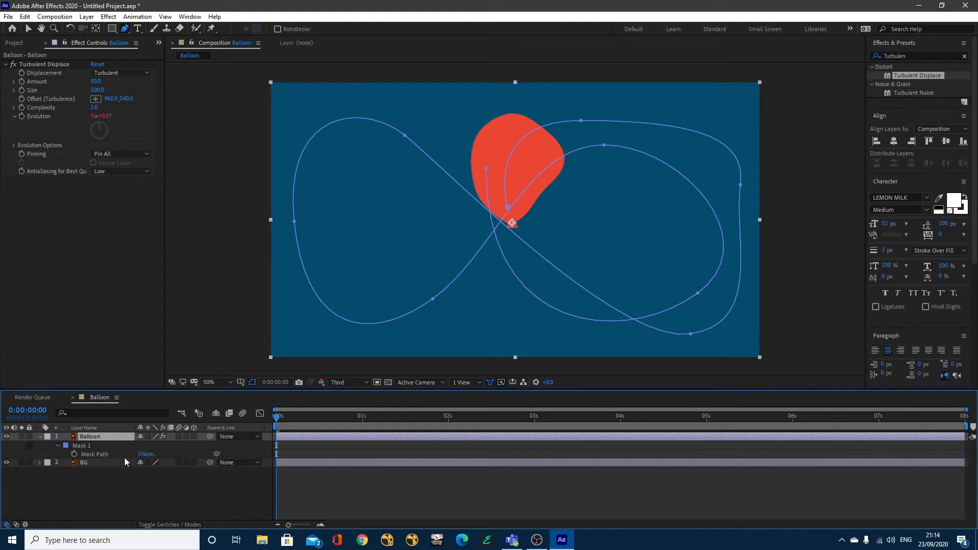
{"action": "left_click", "coordinate": [59, 445]}
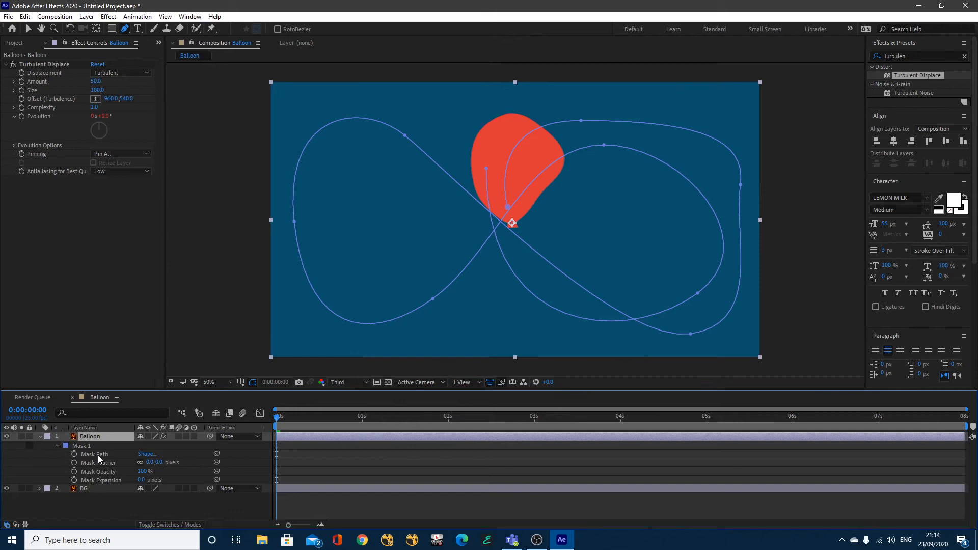
{"action": "left_click", "coordinate": [98, 455]}
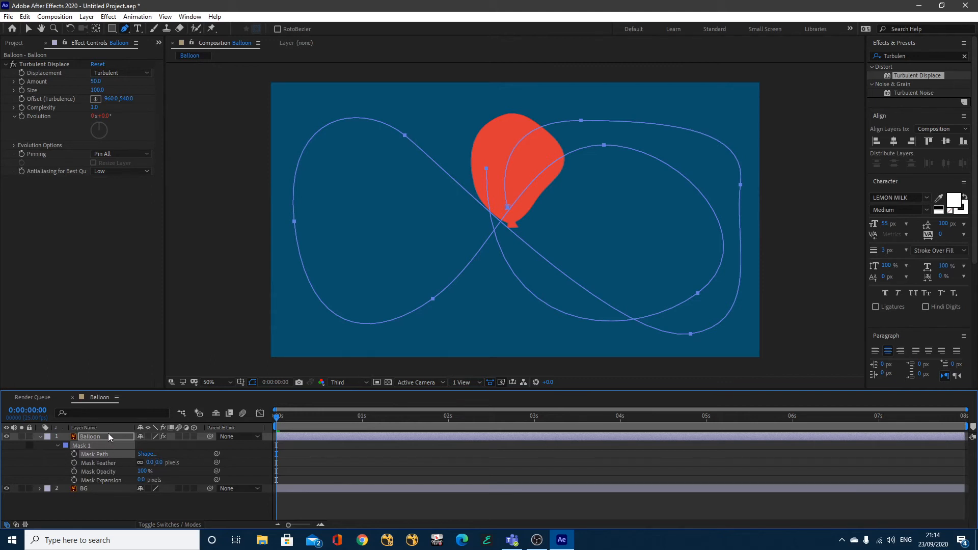
{"action": "key", "text": "p"}
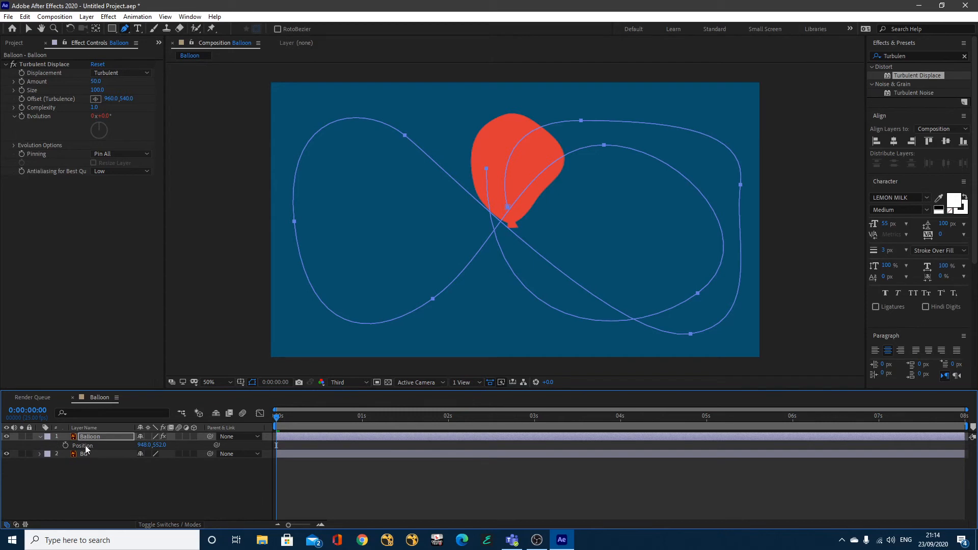
{"action": "left_click", "coordinate": [84, 446]}
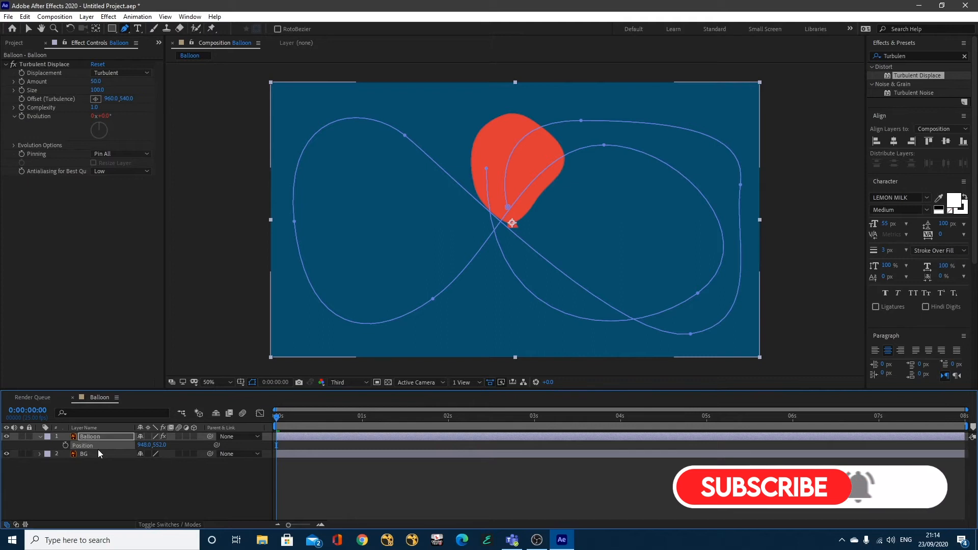
{"action": "key", "text": "ctrl+v"}
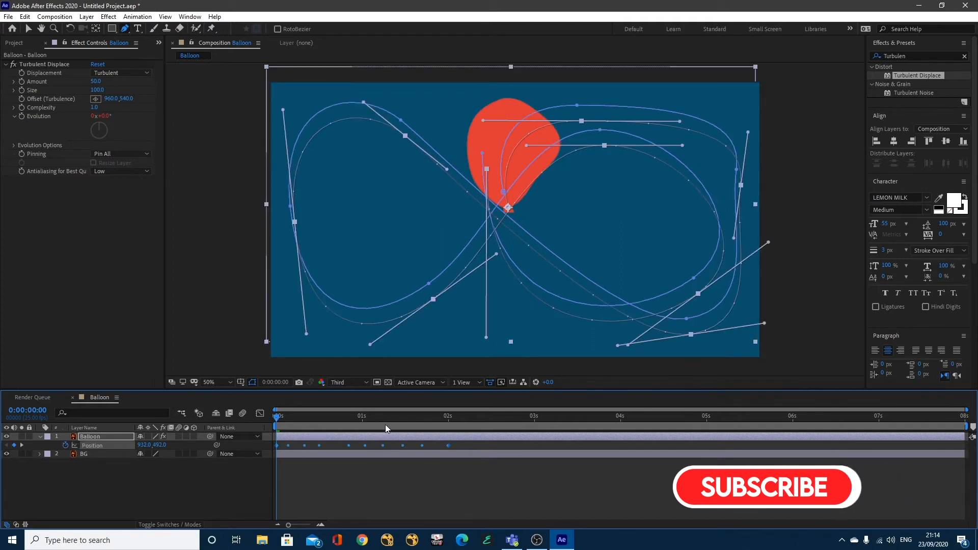
{"action": "left_click", "coordinate": [286, 417]}
{"action": "left_click_drag", "start_coordinate": [286, 417], "coordinate": [365, 432]}
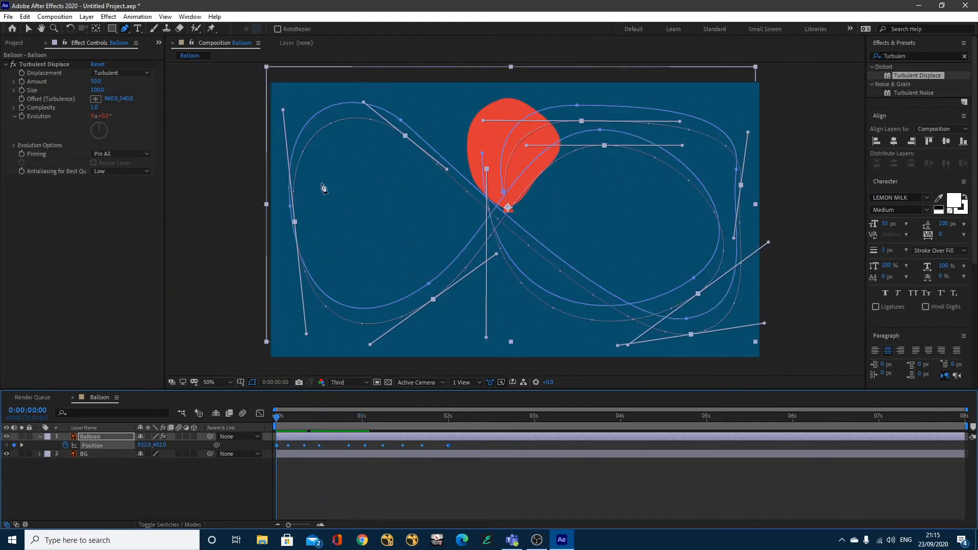
Delete Mask 1 from the Balloon layer and scrub the timeline to check the balloon's motion.
{"action": "left_click", "coordinate": [95, 477]}
{"action": "left_click", "coordinate": [95, 437]}
{"action": "key", "text": "m"}
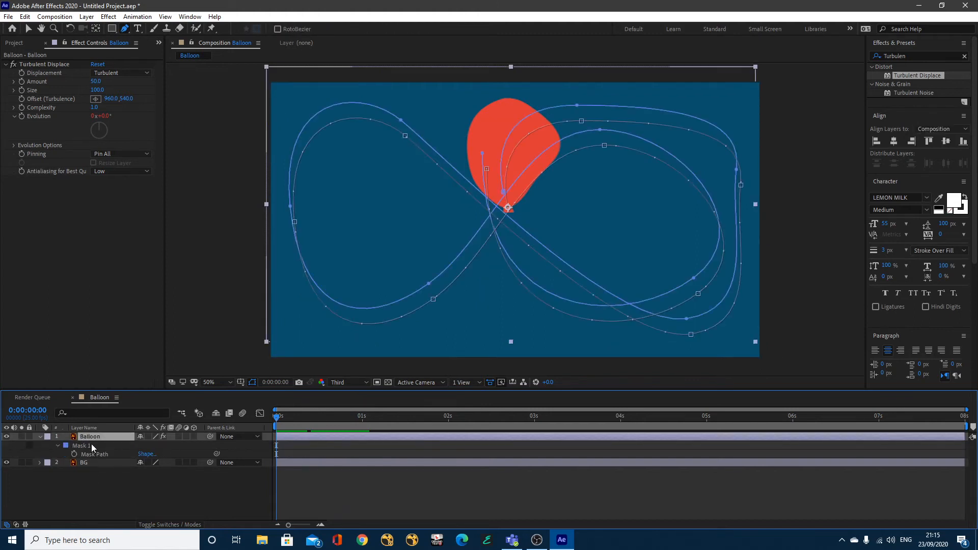
{"action": "left_click", "coordinate": [91, 444]}
{"action": "key", "text": "m"}
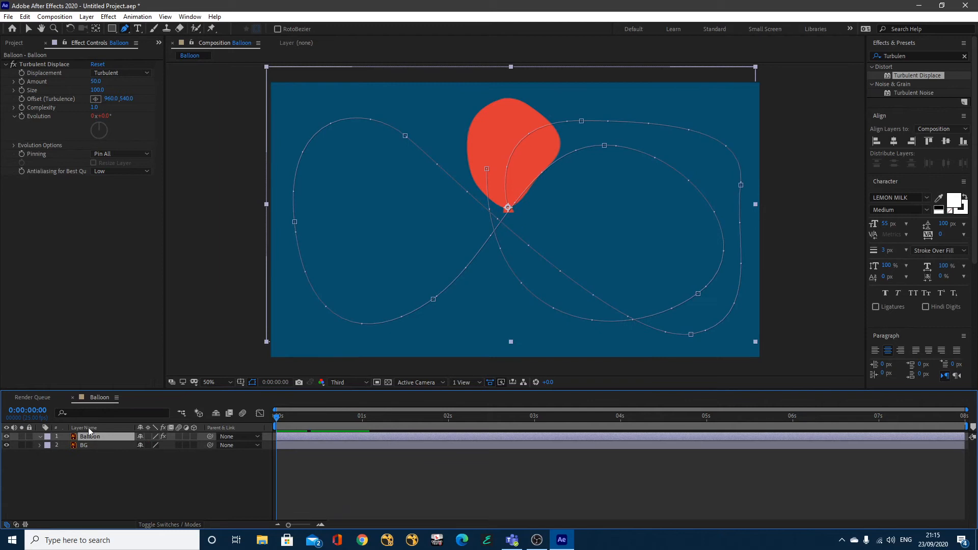
{"action": "left_click_drag", "start_coordinate": [284, 422], "coordinate": [252, 433]}
Try compressing all the Balloon's Position keyframes proportionally to end just before 1 second, and preview the faster motion.
{"action": "key", "text": "p"}
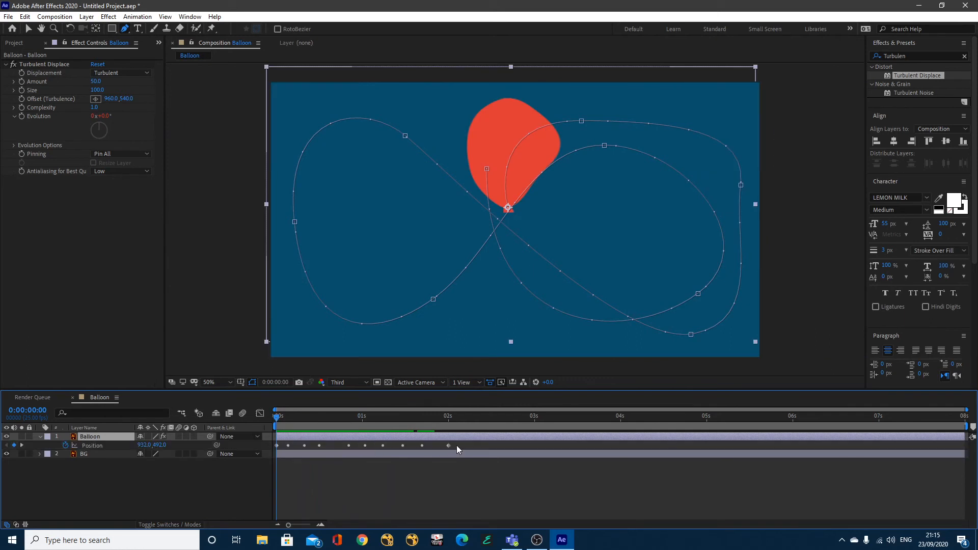
{"action": "left_click_drag", "start_coordinate": [466, 444], "coordinate": [402, 447]}
{"action": "left_click_drag", "start_coordinate": [313, 451], "coordinate": [376, 447]}
{"action": "left_click_drag", "start_coordinate": [462, 444], "coordinate": [272, 448]}
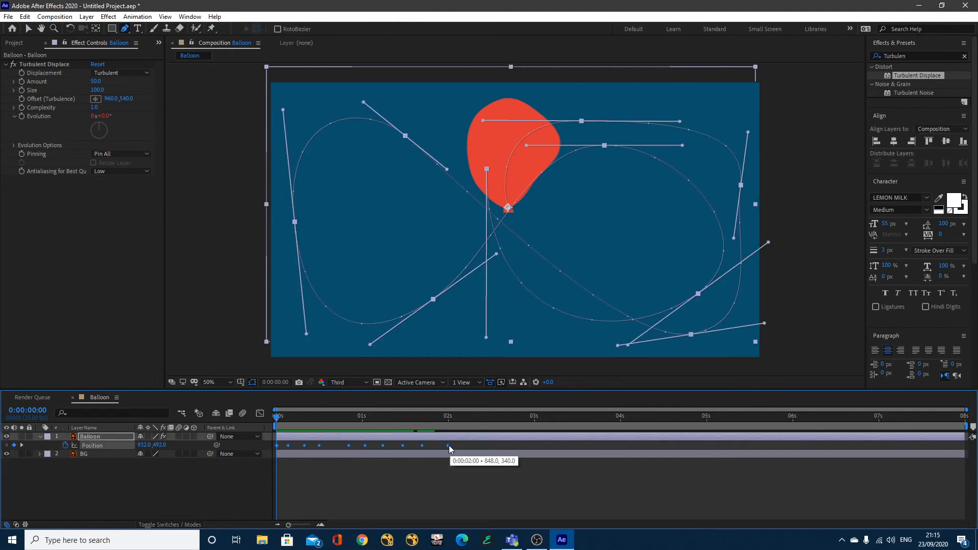
{"action": "left_click_drag", "start_coordinate": [448, 445], "coordinate": [416, 446]}
{"action": "mouse_move", "coordinate": [341, 451]}
{"action": "left_mouse_down"}
{"action": "mouse_move", "coordinate": [326, 450]}
{"action": "mouse_move", "coordinate": [360, 445]}
{"action": "left_mouse_up"}
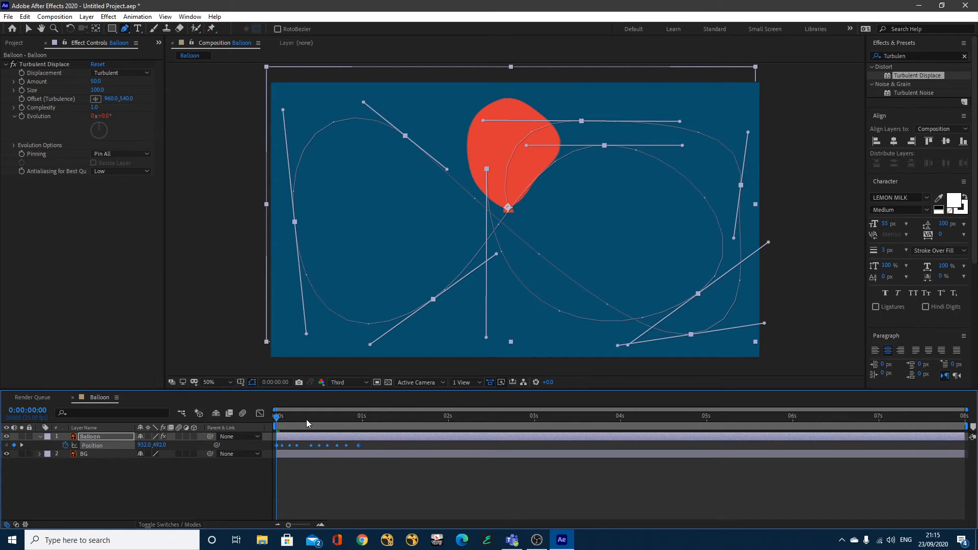
{"action": "key", "text": "space"}
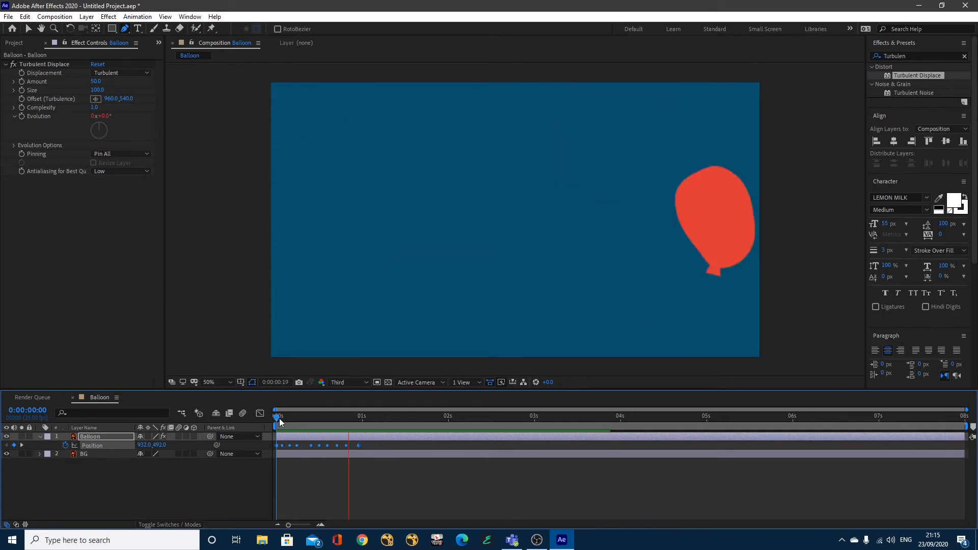
{"action": "key", "text": "space"}
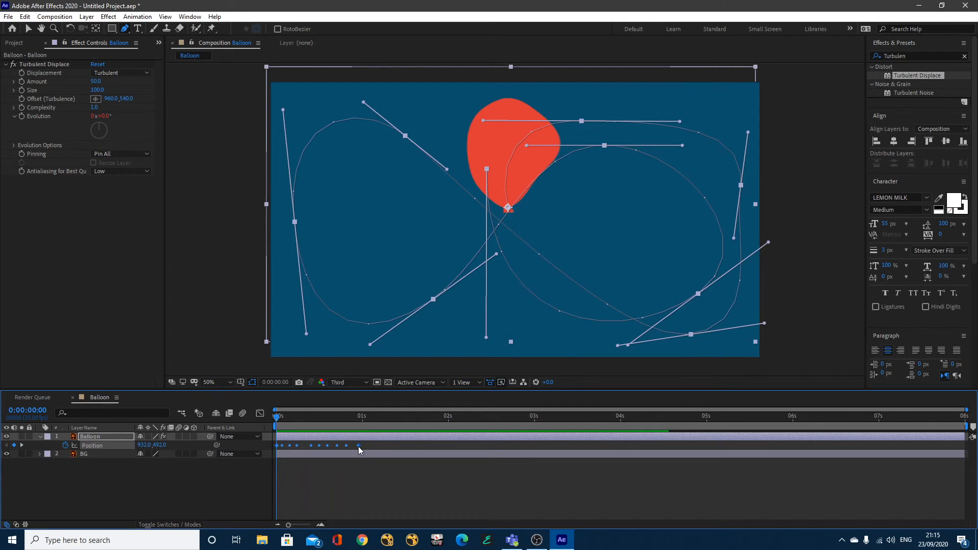
Try stretching the Balloon's Position keyframes proportionally to end at 5 seconds, and preview the slower motion.
{"action": "left_click", "coordinate": [360, 446]}
{"action": "left_click_drag", "start_coordinate": [381, 441], "coordinate": [265, 447]}
{"action": "left_click_drag", "start_coordinate": [359, 445], "coordinate": [542, 442]}
{"action": "left_click_drag", "start_coordinate": [684, 437], "coordinate": [708, 441]}
{"action": "key", "text": "space"}
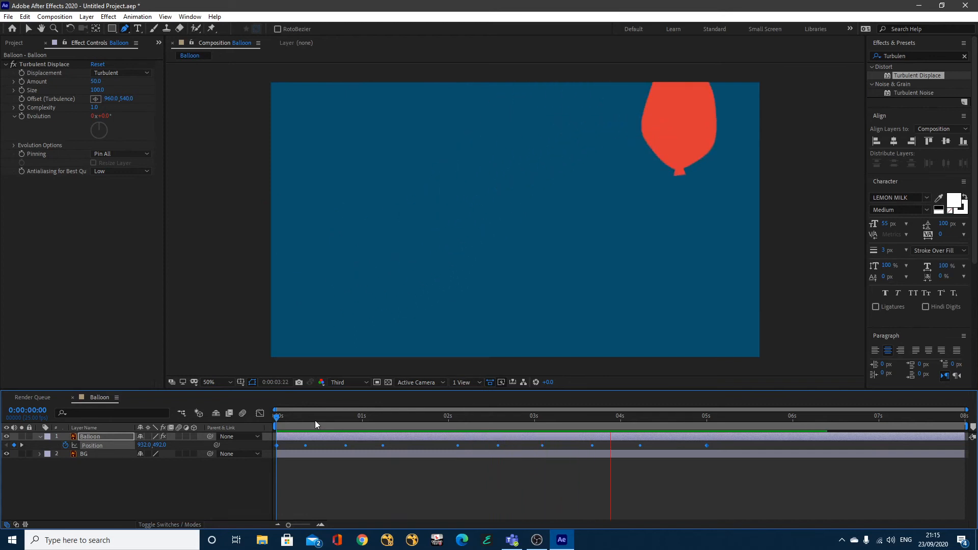
{"action": "key", "text": "space"}
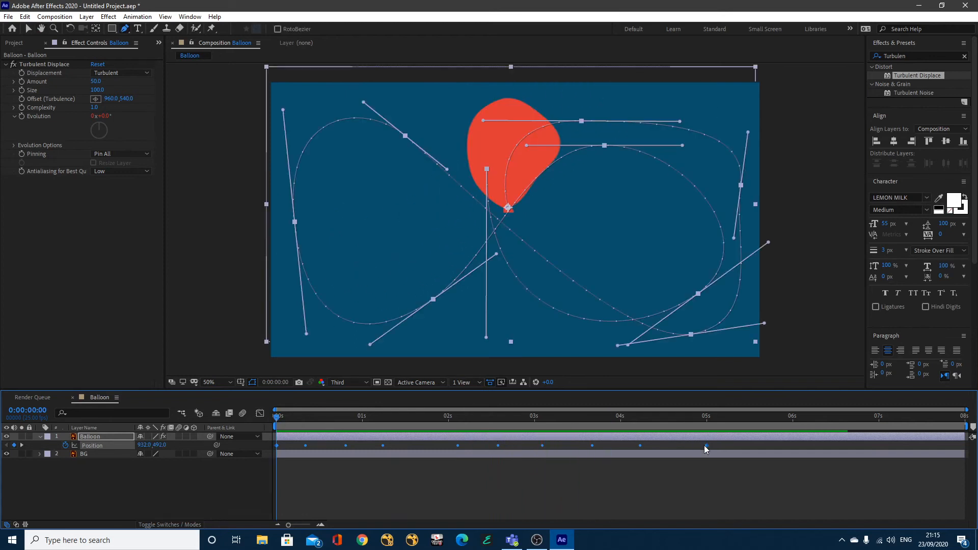
Retime the Balloon's Position keyframes proportionally to end at about 0:00:02:07, preview the flight, and return to frame 0.
{"action": "left_click_drag", "start_coordinate": [689, 446], "coordinate": [471, 449]}
{"action": "key", "text": "space"}
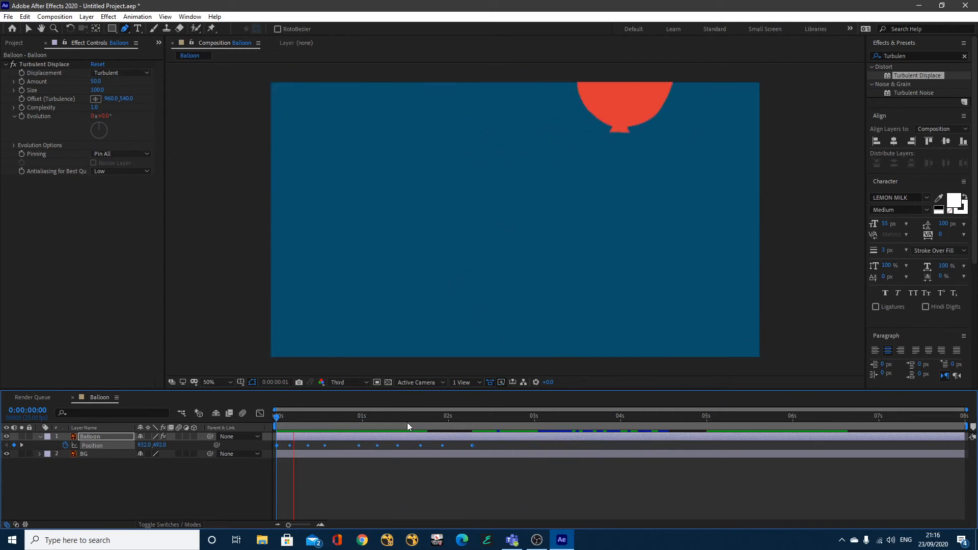
{"action": "left_click_drag", "start_coordinate": [427, 420], "coordinate": [352, 417]}
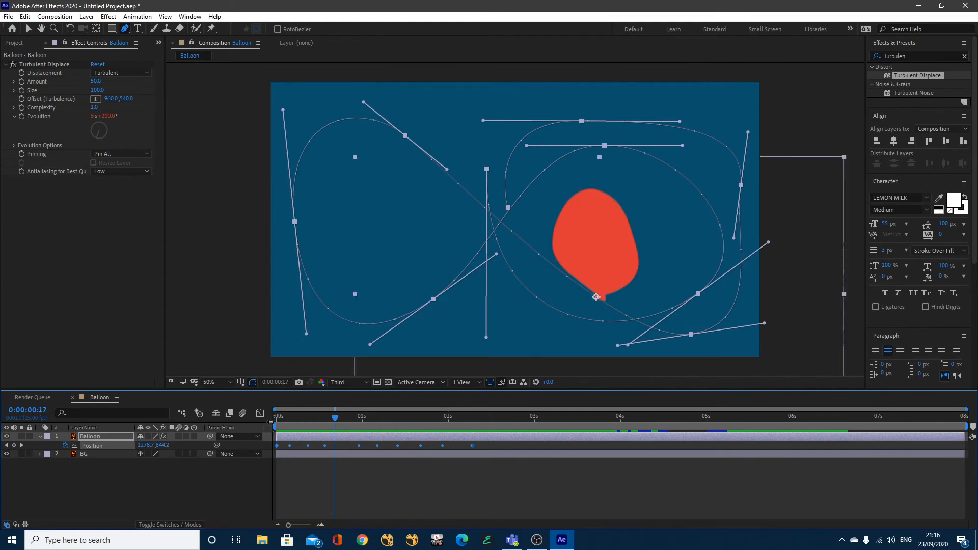
{"action": "left_click_drag", "start_coordinate": [334, 418], "coordinate": [265, 427]}
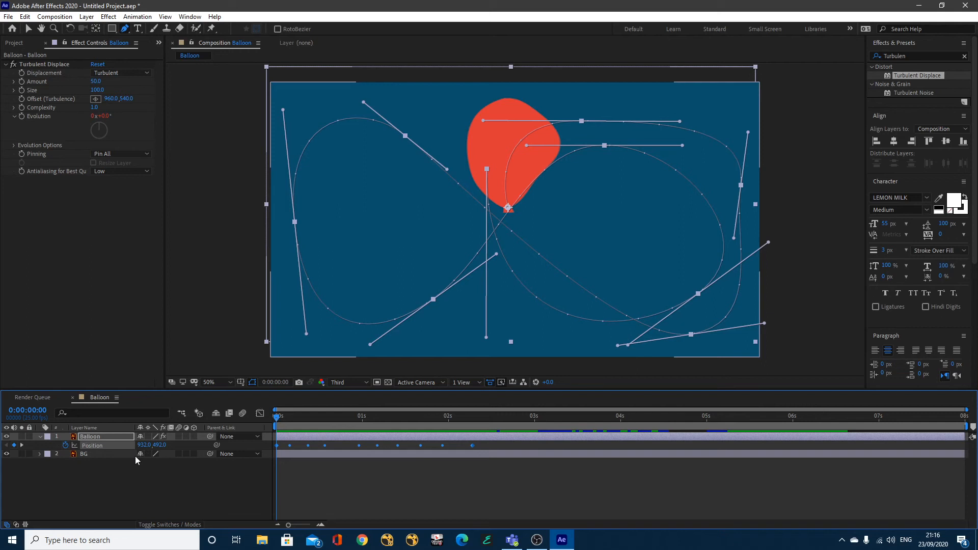
Keyframe the Balloon's Scale at 100% on frame 0 and at 15% on the last Position keyframe at 0:00:02:07.
{"action": "key", "text": "s"}
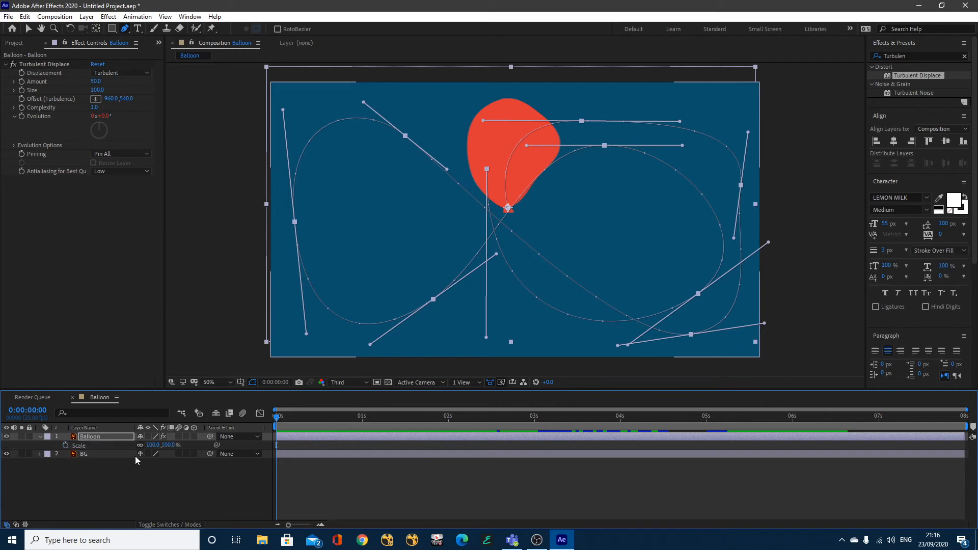
{"action": "key", "text": "p"}
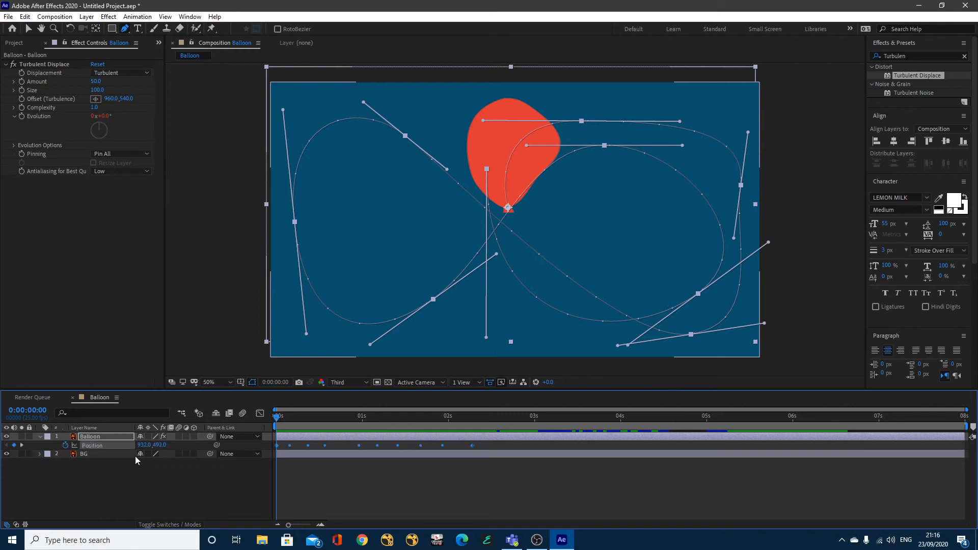
{"action": "key", "text": "shift+s"}
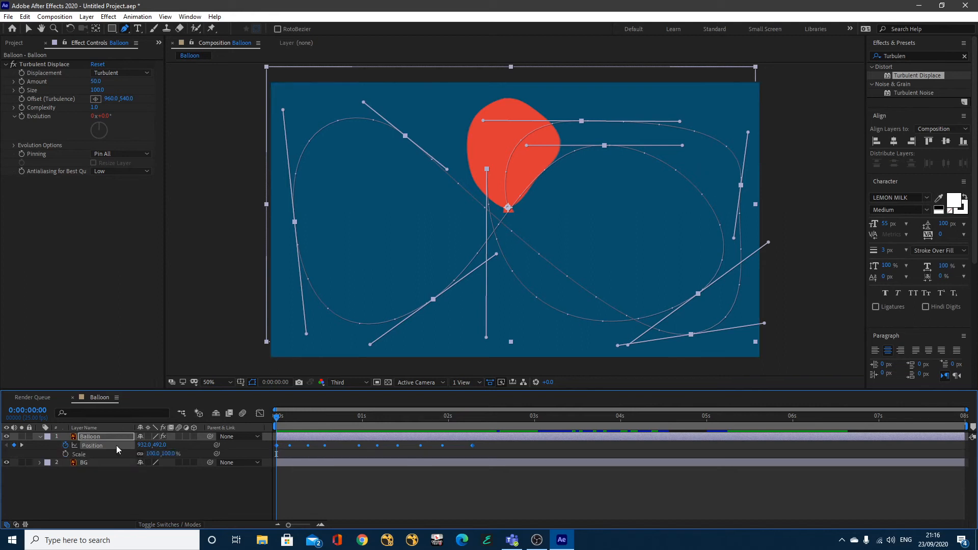
{"action": "left_click", "coordinate": [65, 454]}
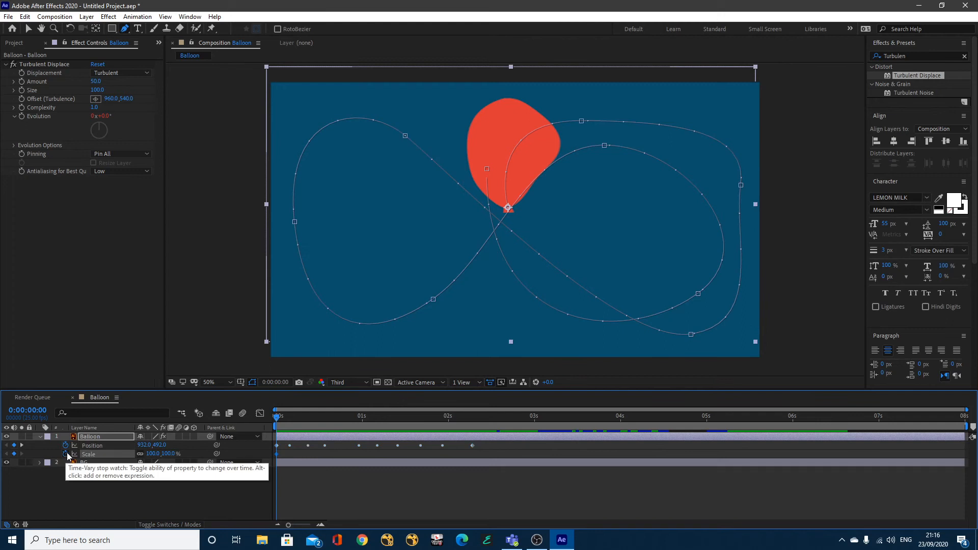
{"action": "left_click_drag", "start_coordinate": [430, 417], "coordinate": [472, 417]}
{"action": "left_click", "coordinate": [170, 453]}
{"action": "type", "text": "15"}
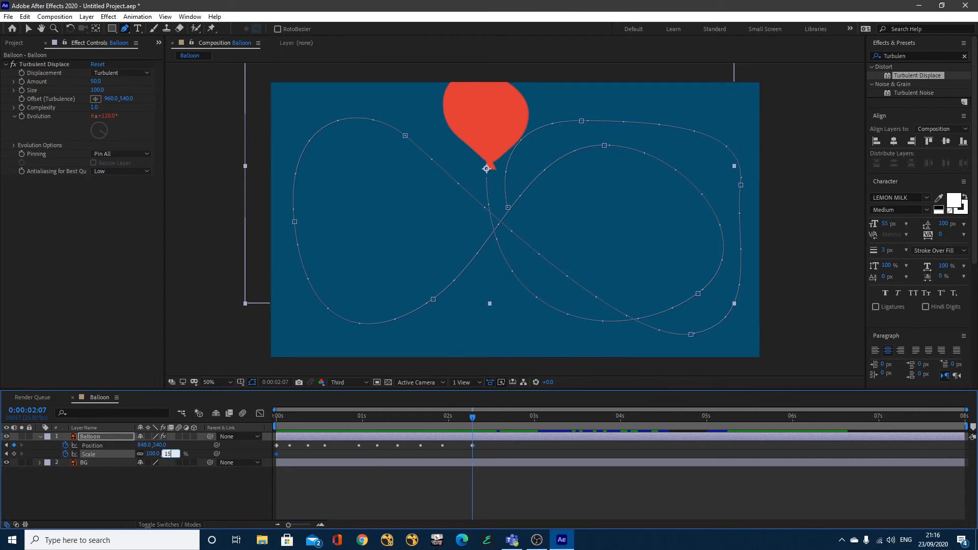
{"action": "key", "text": "Return"}
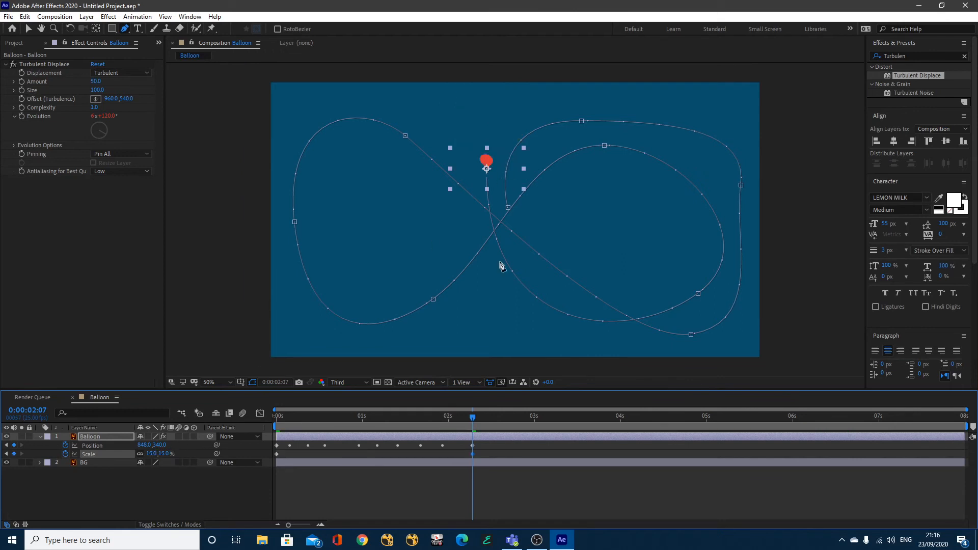
Return to frame 0, show the Balloon's Rotation alongside Position and Scale, and set a Rotation keyframe at 0°.
{"action": "left_click_drag", "start_coordinate": [473, 421], "coordinate": [248, 426]}
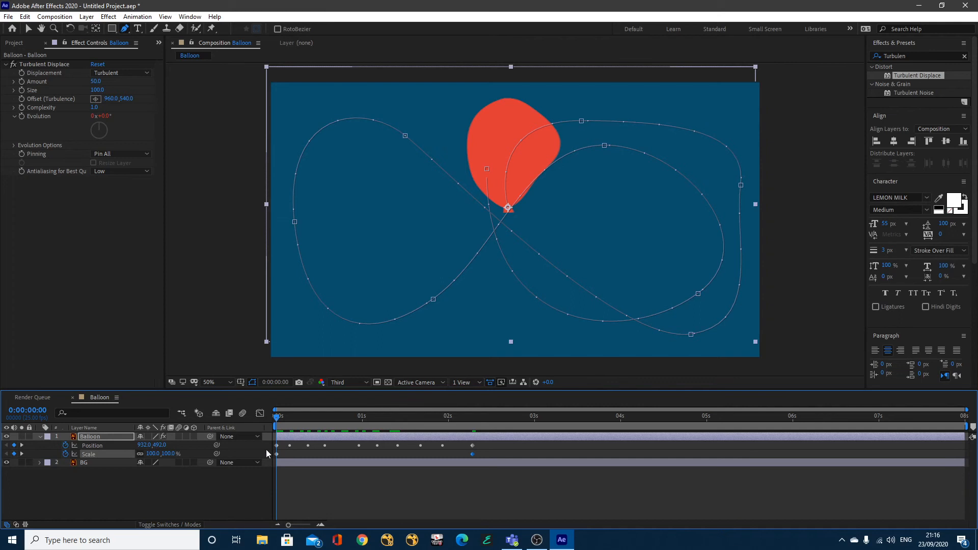
{"action": "key", "text": "shift+r"}
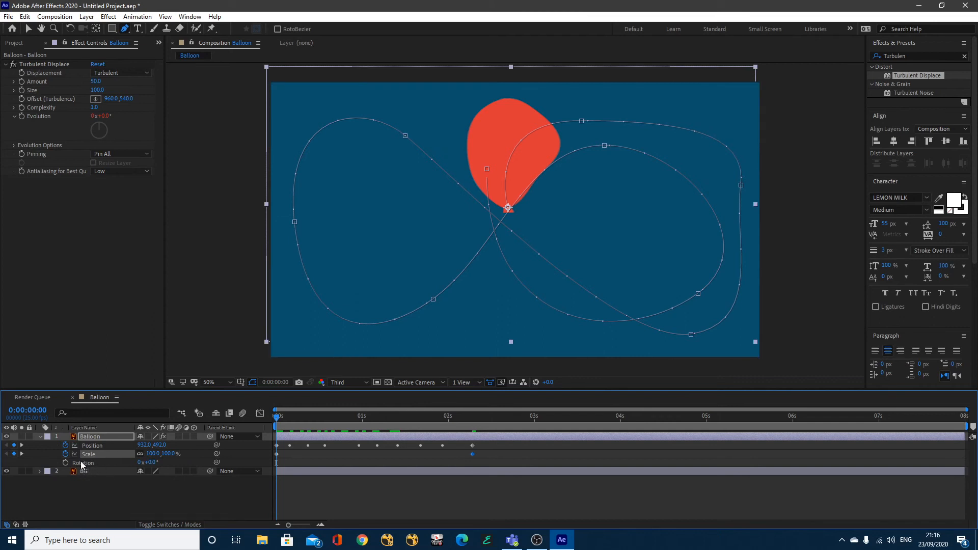
{"action": "key", "text": "shift+p"}
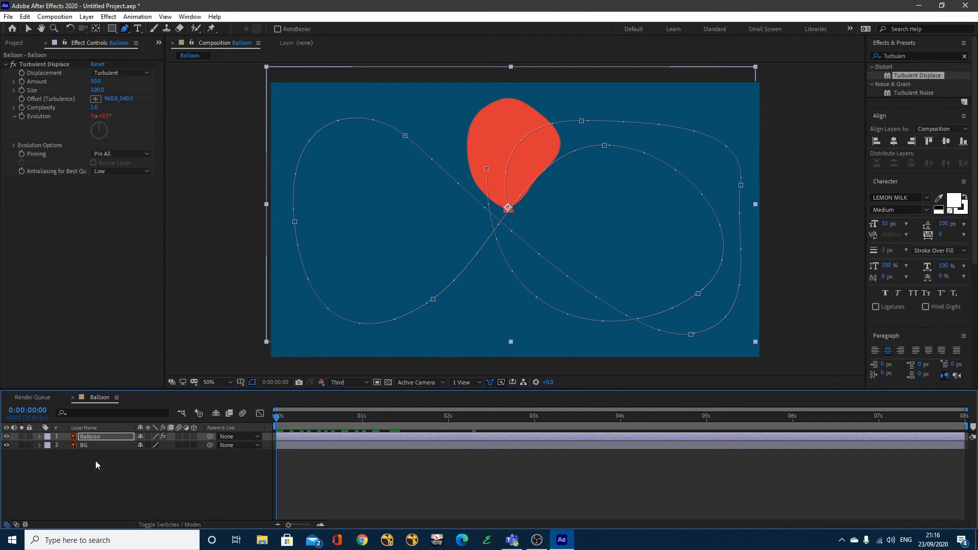
{"action": "key", "text": "shift+s"}
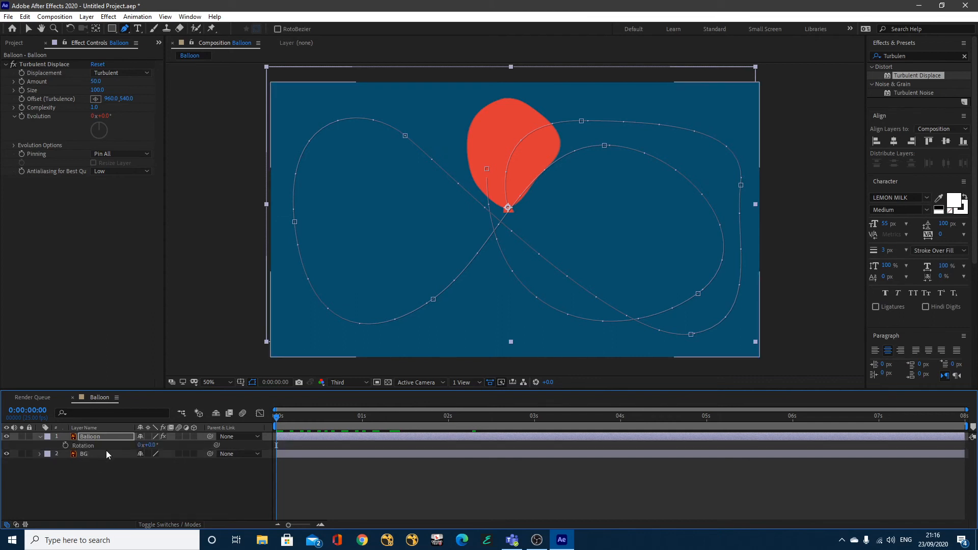
{"action": "key", "text": "p"}
{"action": "key", "text": "shift+s"}
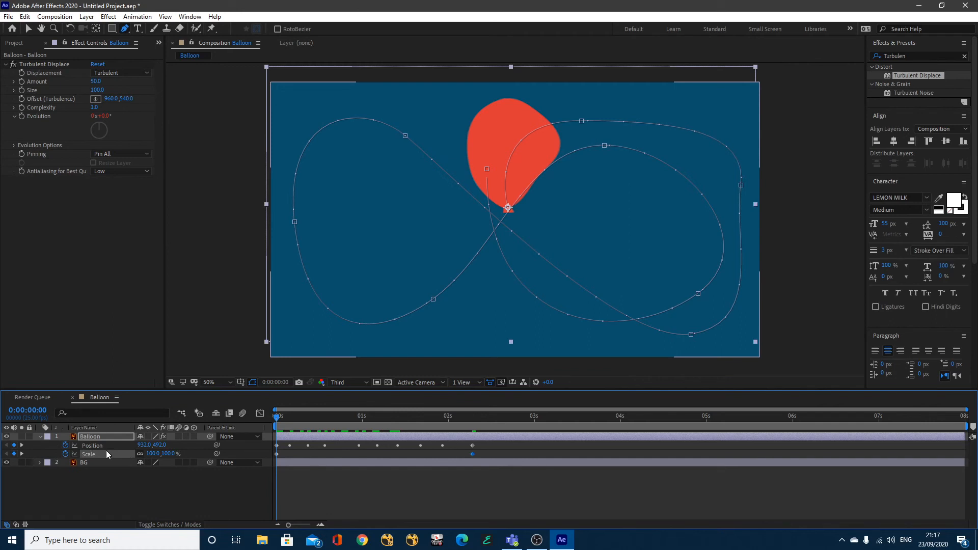
{"action": "key", "text": "shift+r"}
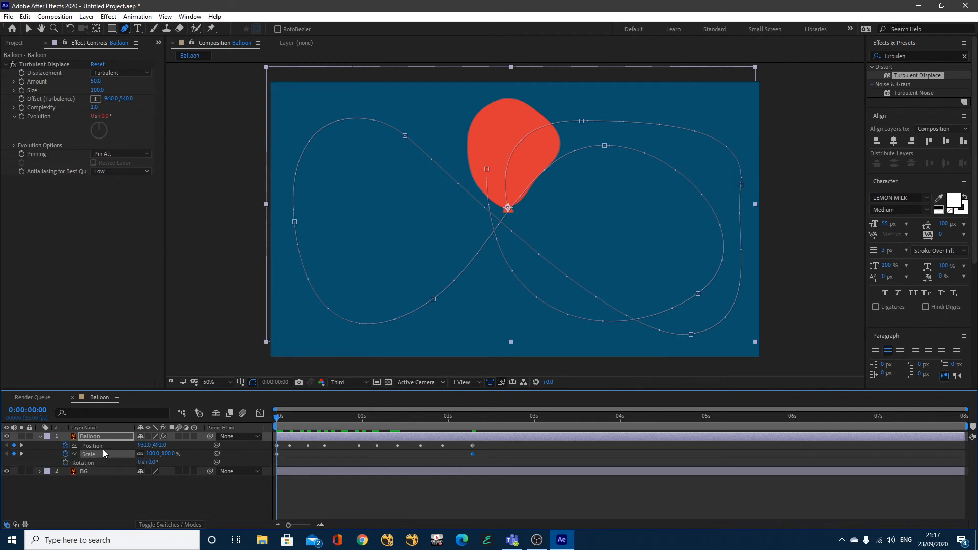
{"action": "left_click", "coordinate": [65, 463]}
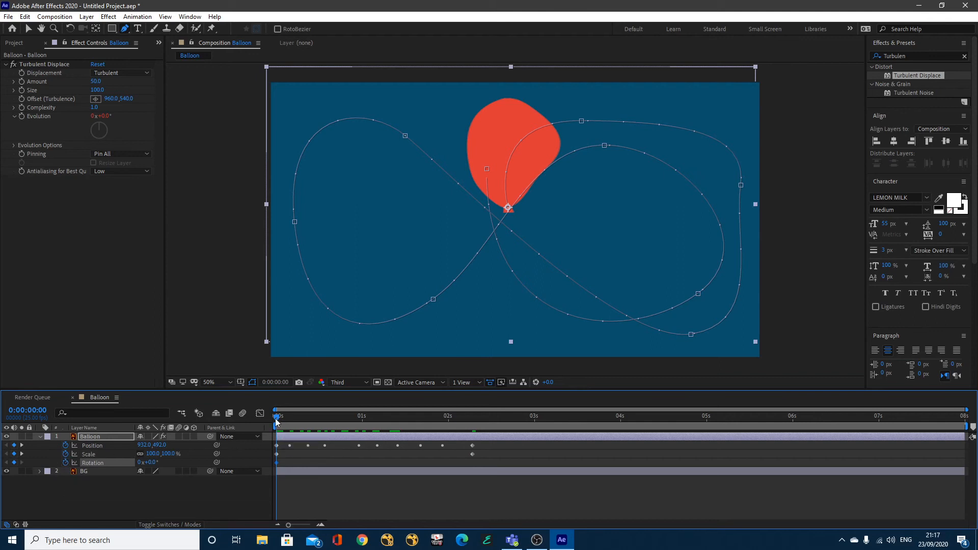
Keyframe the Balloon's Rotation along the motion path at 95° on frame 4, 121° on frame 7 and 190° on frame 9.
{"action": "left_click_drag", "start_coordinate": [277, 420], "coordinate": [291, 418]}
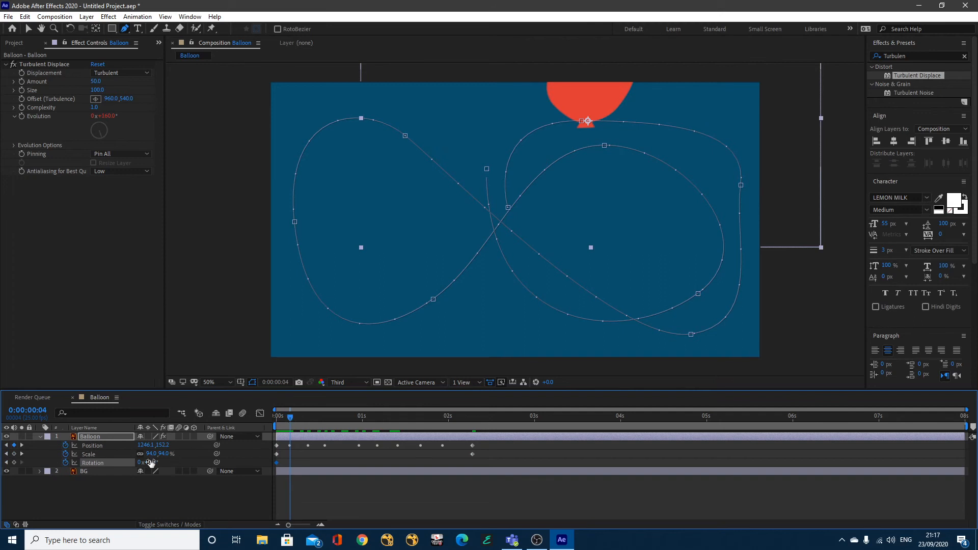
{"action": "left_click_drag", "start_coordinate": [151, 462], "coordinate": [207, 470]}
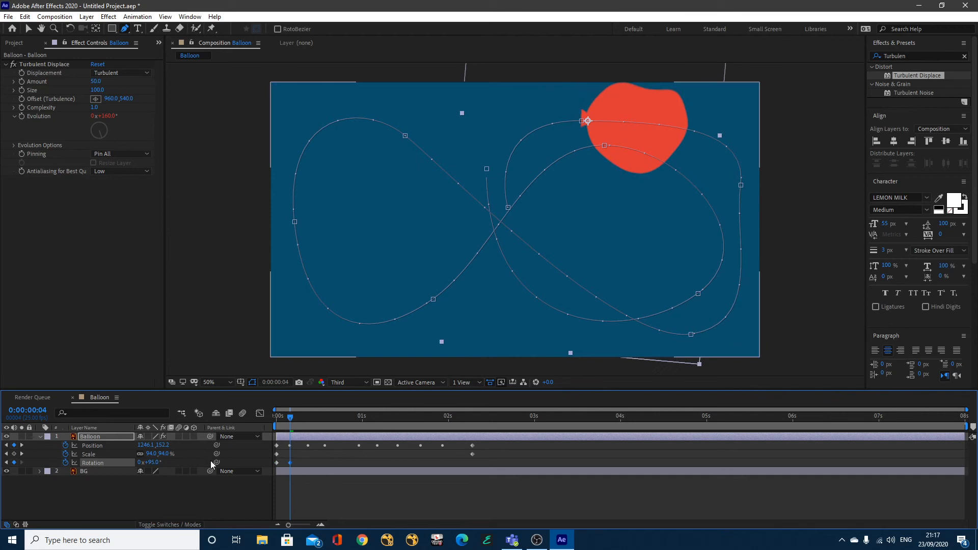
{"action": "mouse_move", "coordinate": [289, 419]}
{"action": "left_mouse_down"}
{"action": "mouse_move", "coordinate": [274, 426]}
{"action": "mouse_move", "coordinate": [300, 425]}
{"action": "left_mouse_up"}
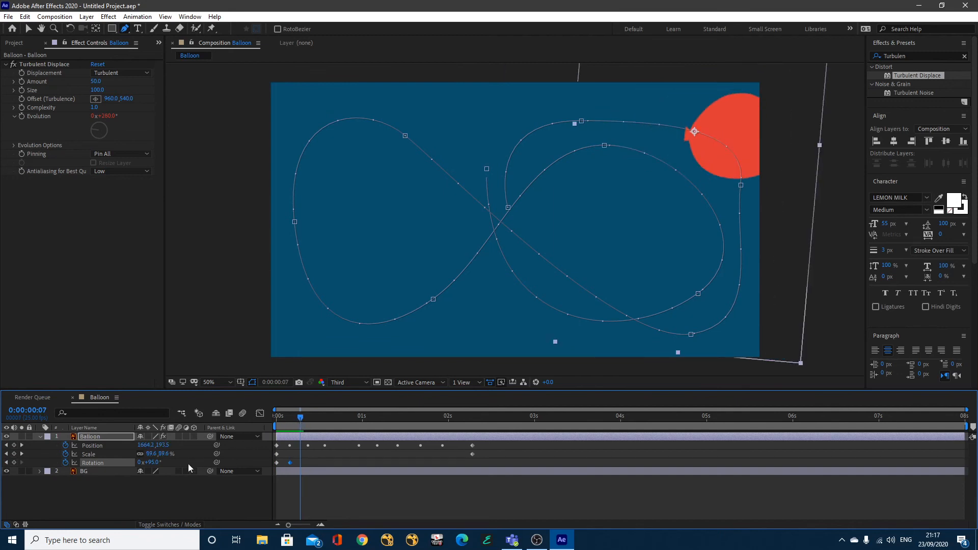
{"action": "left_click_drag", "start_coordinate": [157, 463], "coordinate": [174, 466]}
{"action": "left_click_drag", "start_coordinate": [300, 420], "coordinate": [306, 423]}
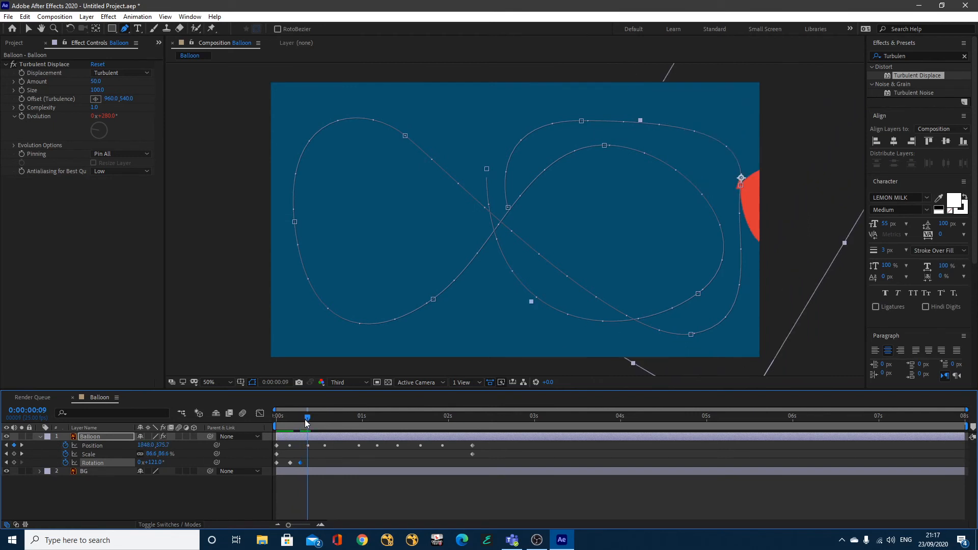
{"action": "left_click_drag", "start_coordinate": [152, 462], "coordinate": [189, 463]}
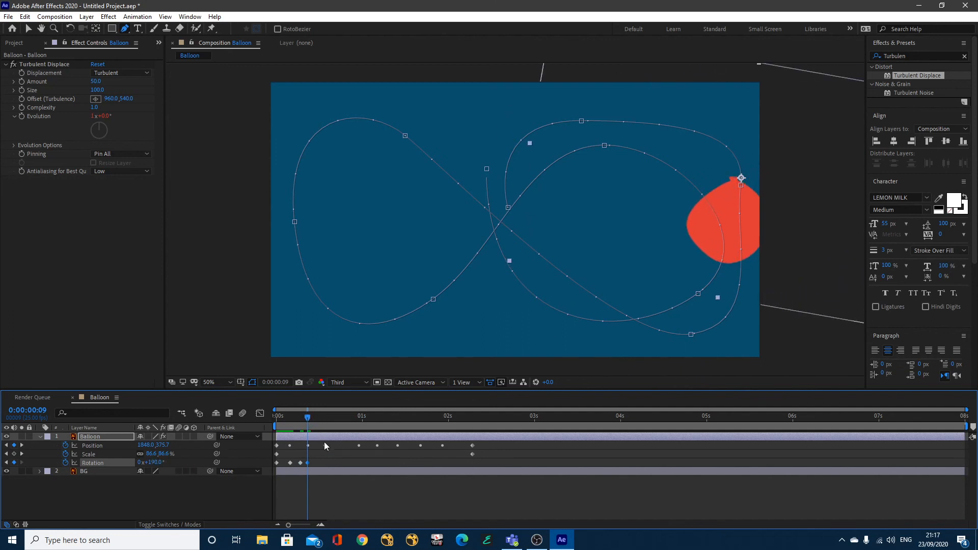
Keyframe the Balloon's Rotation at 288° on frame 14, and add Rotation keyframes on frames 12 and 21 to follow the path direction.
{"action": "left_click_drag", "start_coordinate": [308, 417], "coordinate": [322, 421]}
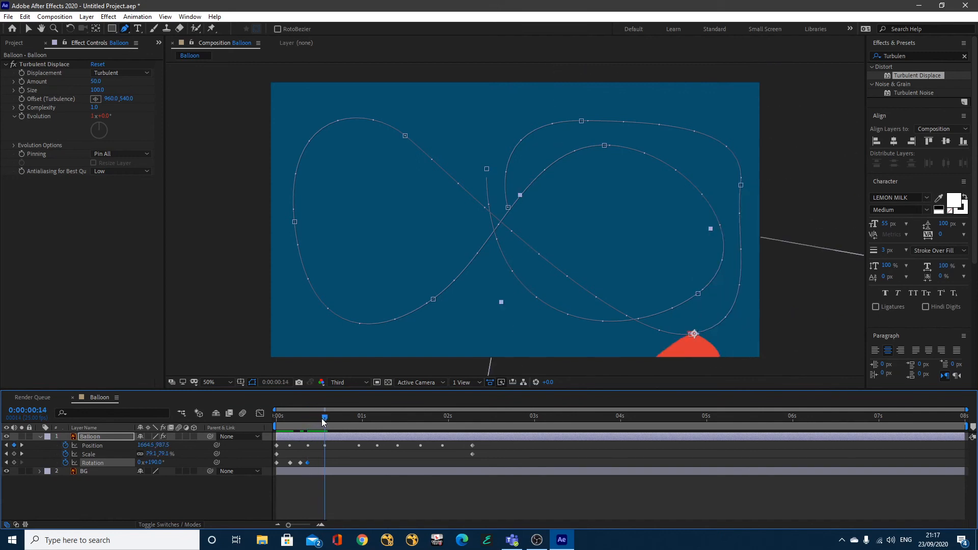
{"action": "left_click_drag", "start_coordinate": [154, 462], "coordinate": [202, 459]}
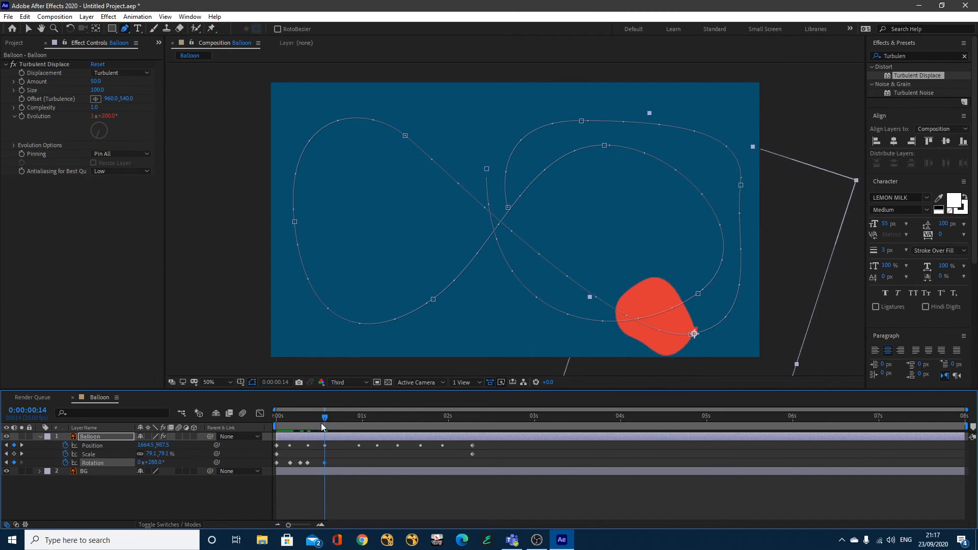
{"action": "left_click_drag", "start_coordinate": [324, 420], "coordinate": [318, 422]}
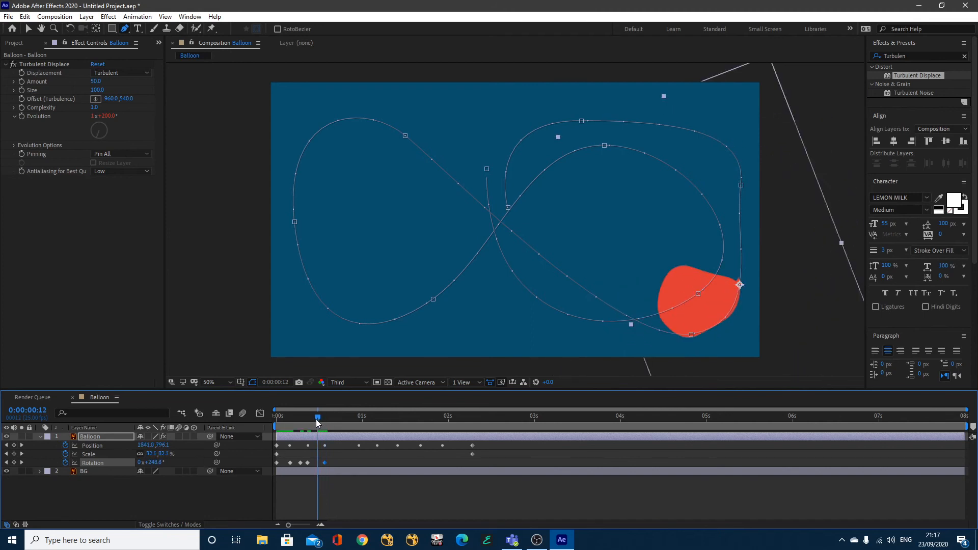
{"action": "mouse_move", "coordinate": [157, 462]}
{"action": "left_mouse_down"}
{"action": "mouse_move", "coordinate": [167, 461]}
{"action": "mouse_move", "coordinate": [150, 467]}
{"action": "left_mouse_up"}
{"action": "left_click_drag", "start_coordinate": [318, 420], "coordinate": [350, 426]}
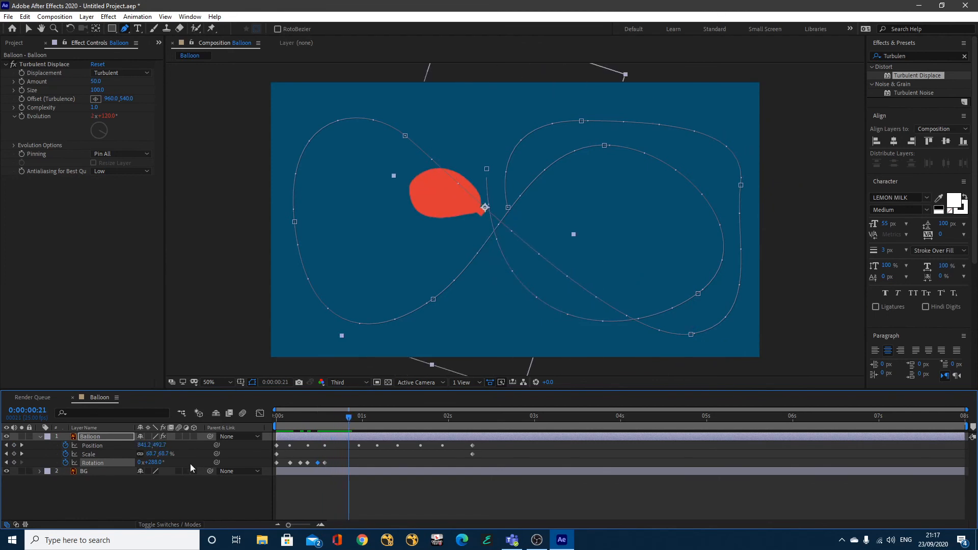
{"action": "left_click_drag", "start_coordinate": [157, 462], "coordinate": [171, 463]}
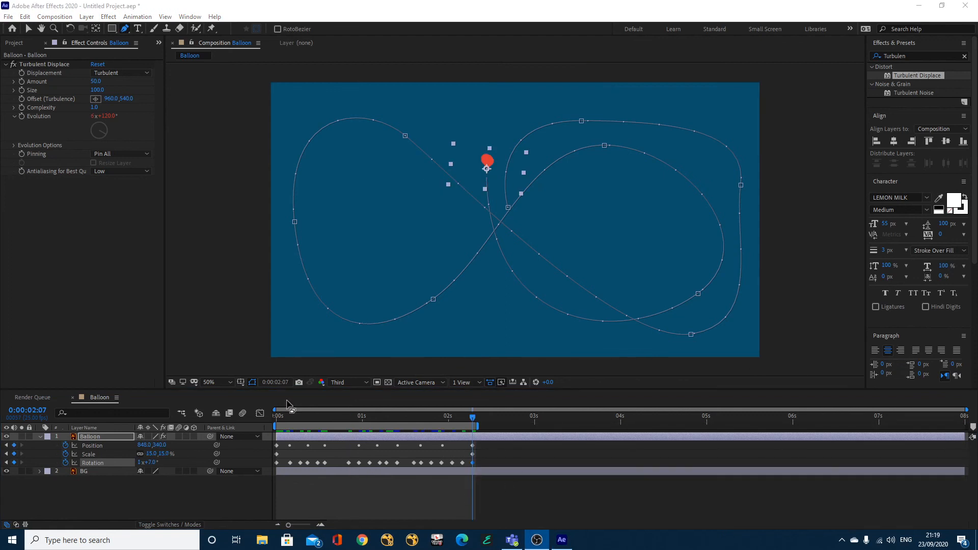
Preview the Balloon's flight with its Position, Scale and Rotation keyframes, and stop the playback.
{"action": "left_click", "coordinate": [220, 356]}
{"action": "key", "text": "space"}
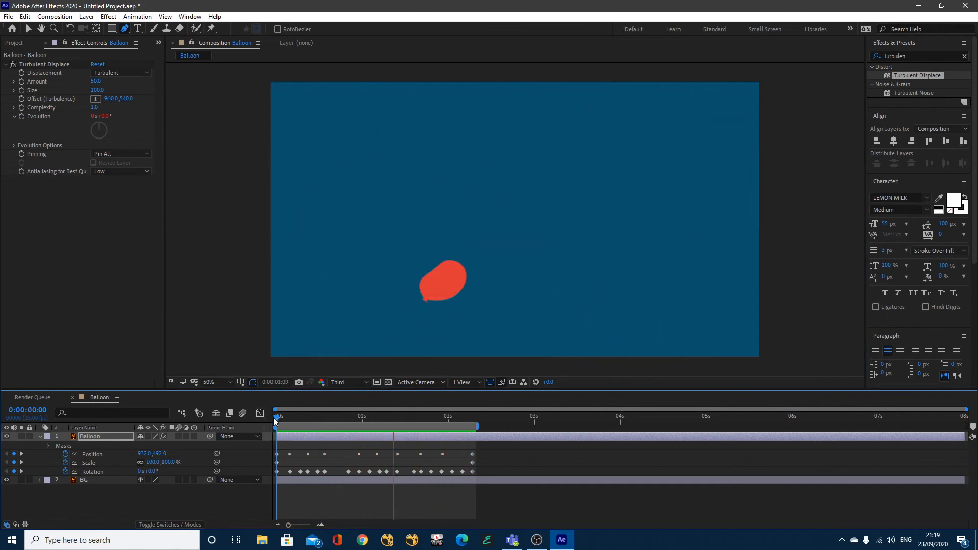
{"action": "key", "text": "space"}
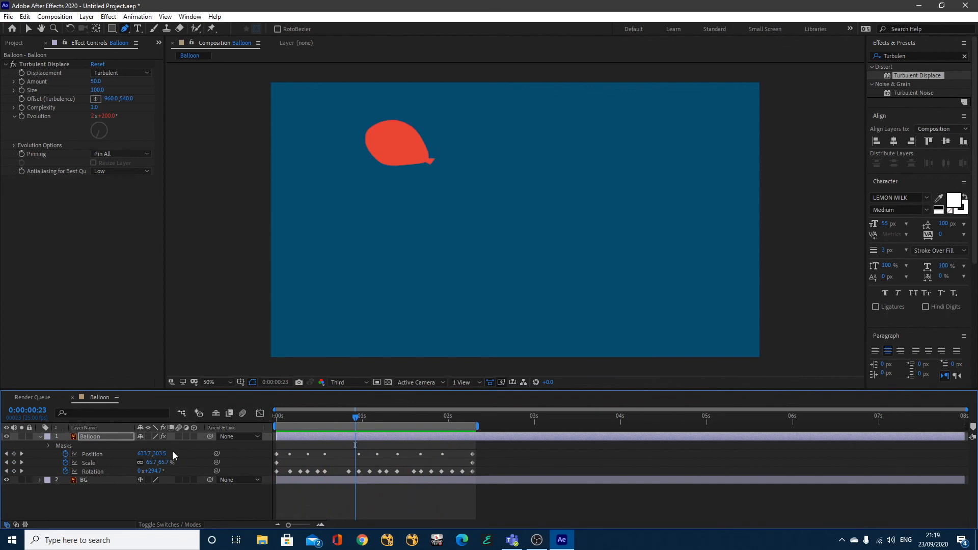
Enable motion blur for the composition and the Balloon layer, and preview the blurred flight from frame 0.
{"action": "left_click", "coordinate": [242, 413]}
{"action": "left_click", "coordinate": [178, 436]}
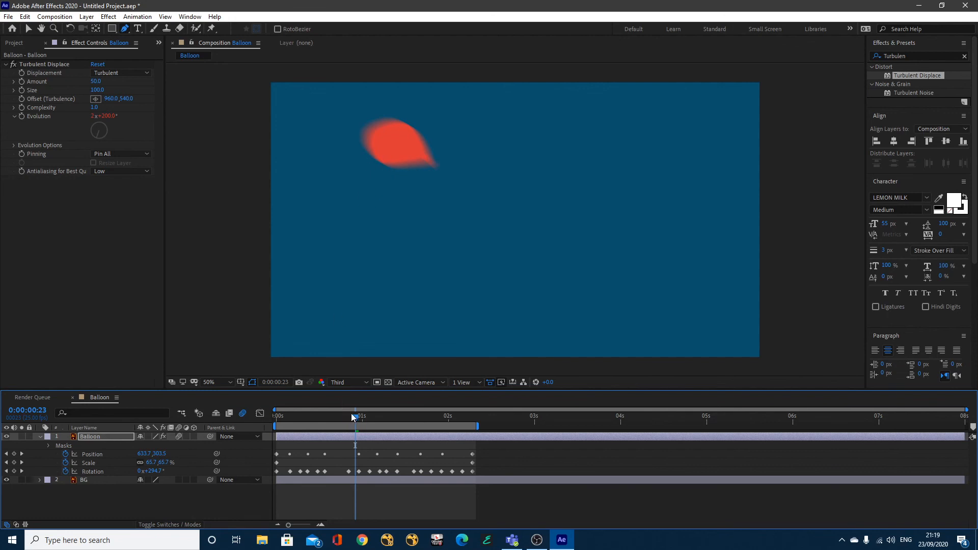
{"action": "left_click_drag", "start_coordinate": [358, 421], "coordinate": [272, 420]}
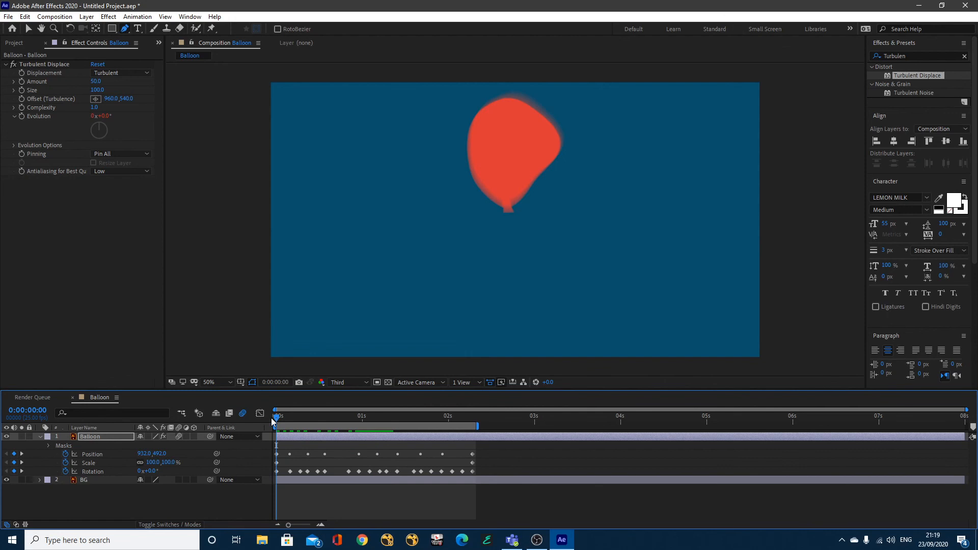
{"action": "key", "text": "space"}
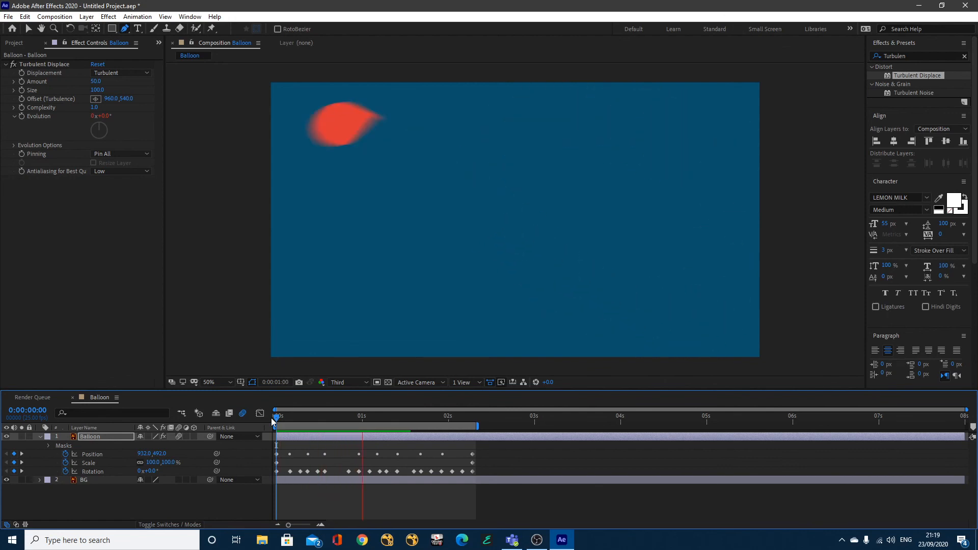